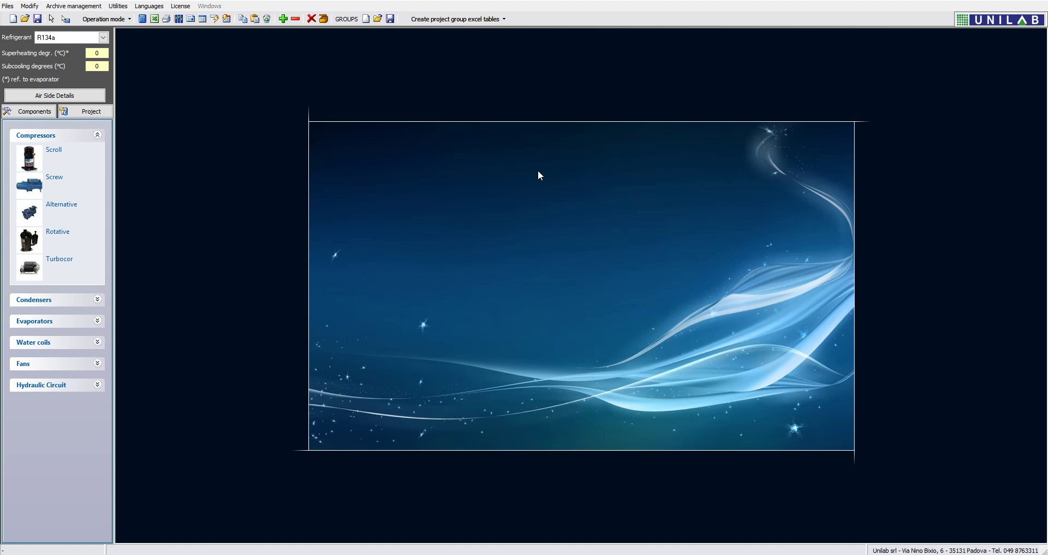
# - Look through the archive categories and the list of available refrigerants
pyautogui.click(74, 6)
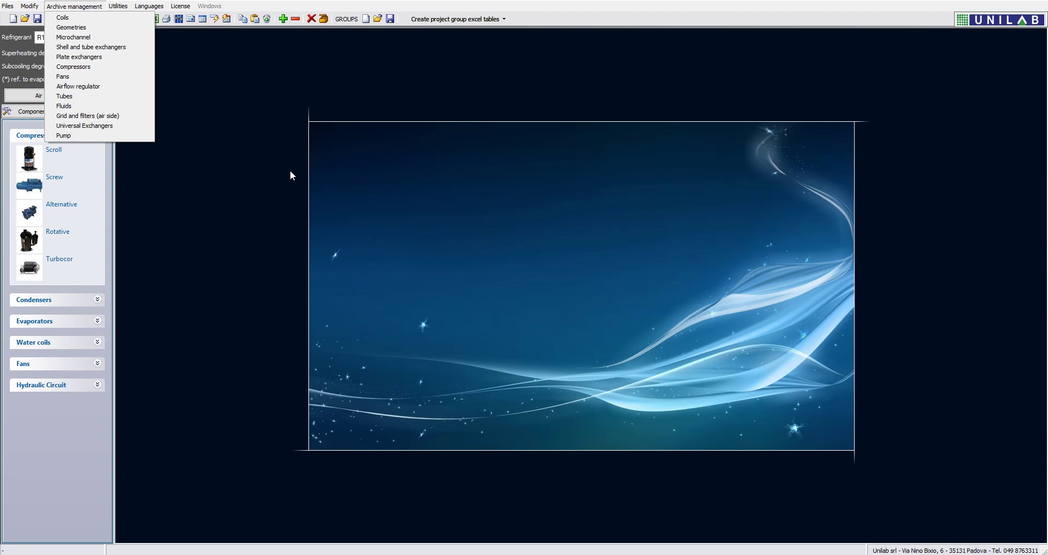
pyautogui.click(461, 212)
pyautogui.click(107, 36)
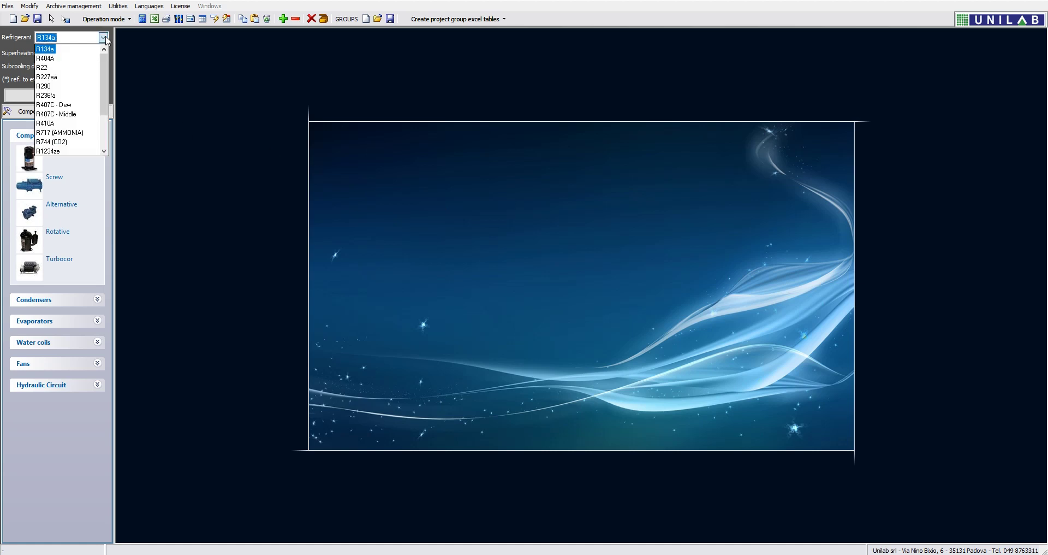
pyautogui.moveTo(106, 58); pyautogui.dragTo(104, 89)
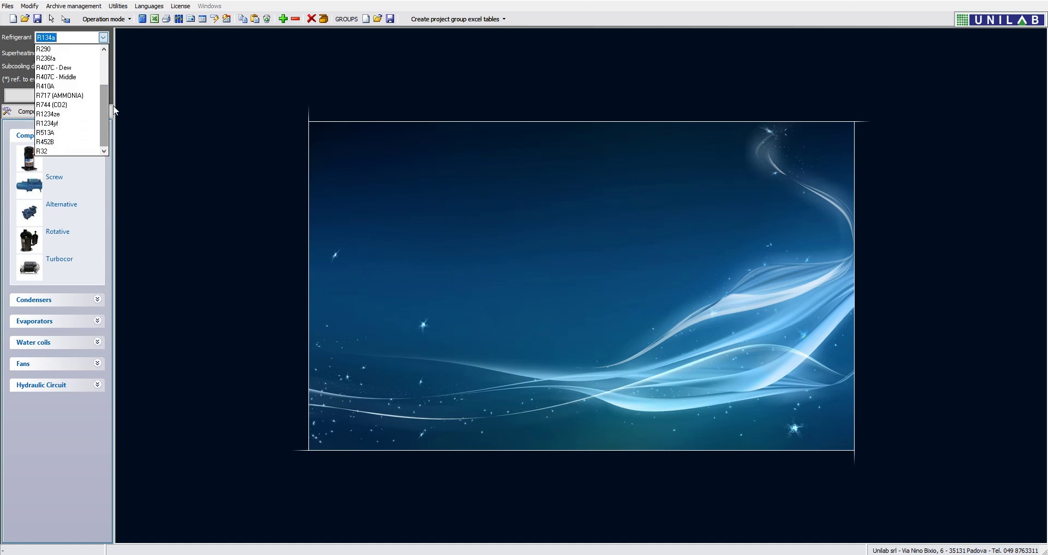
pyautogui.click(174, 106)
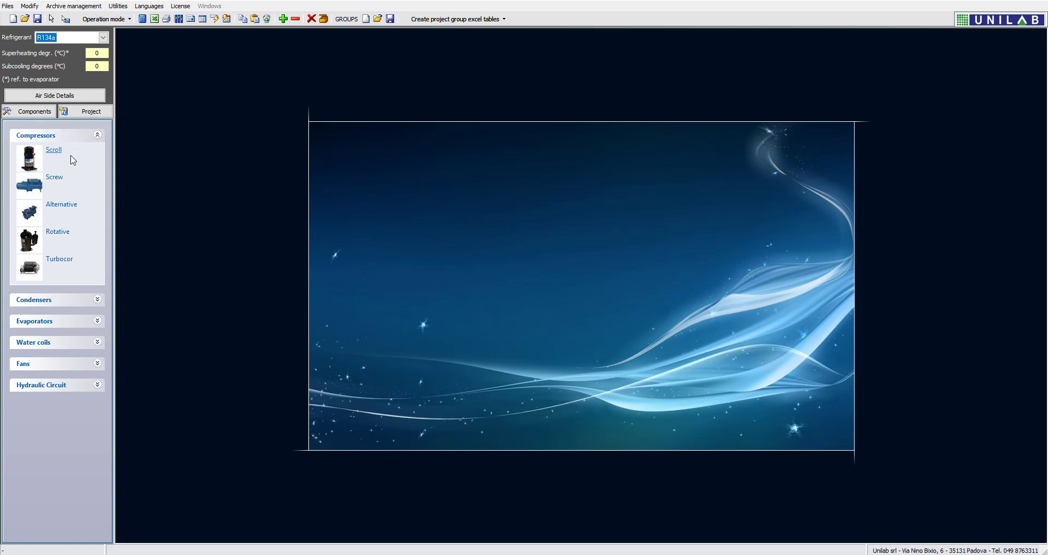
# - Browse the component library's evaporator, condenser, compressor and fan types
pyautogui.click(72, 323)
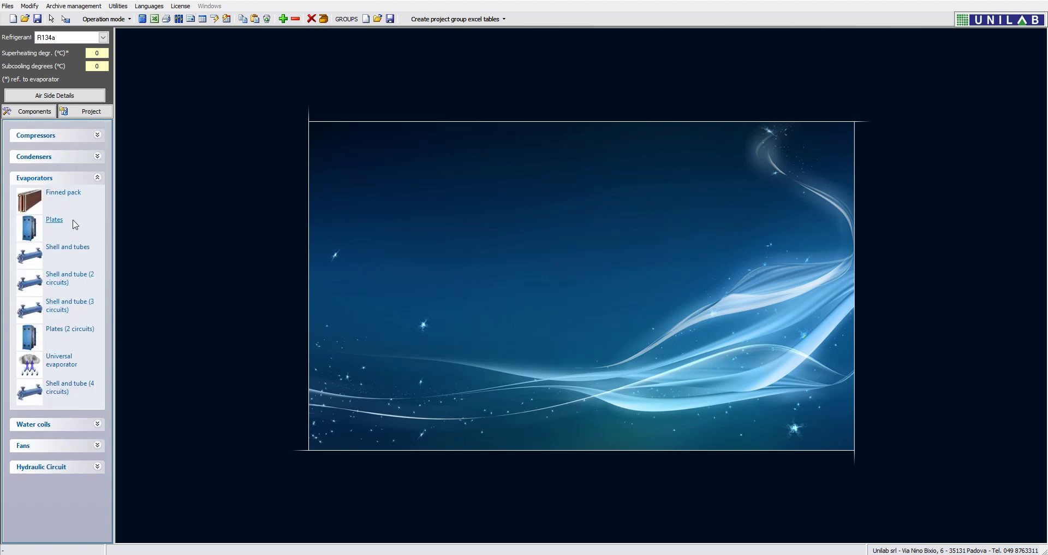
pyautogui.click(66, 160)
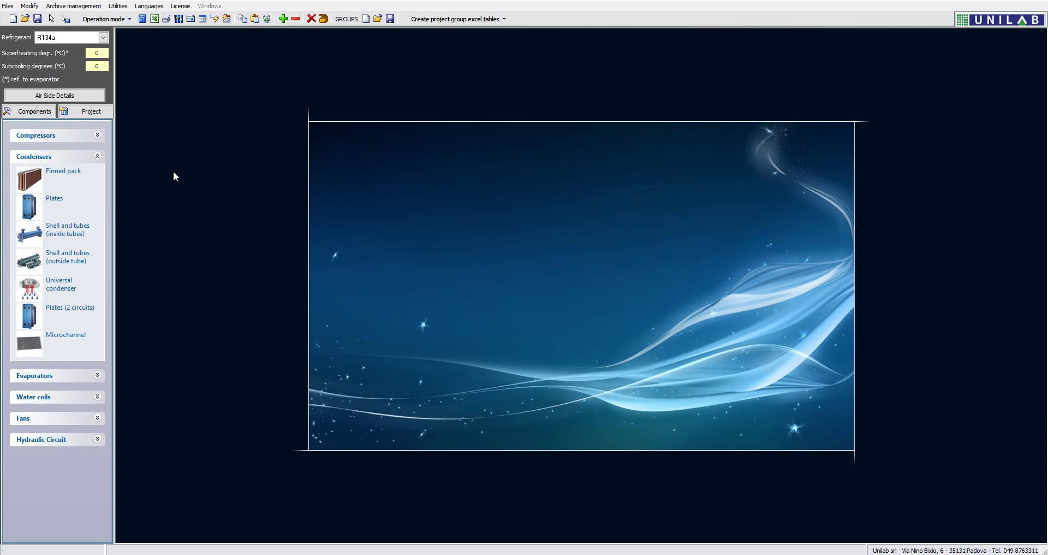
pyautogui.click(79, 144)
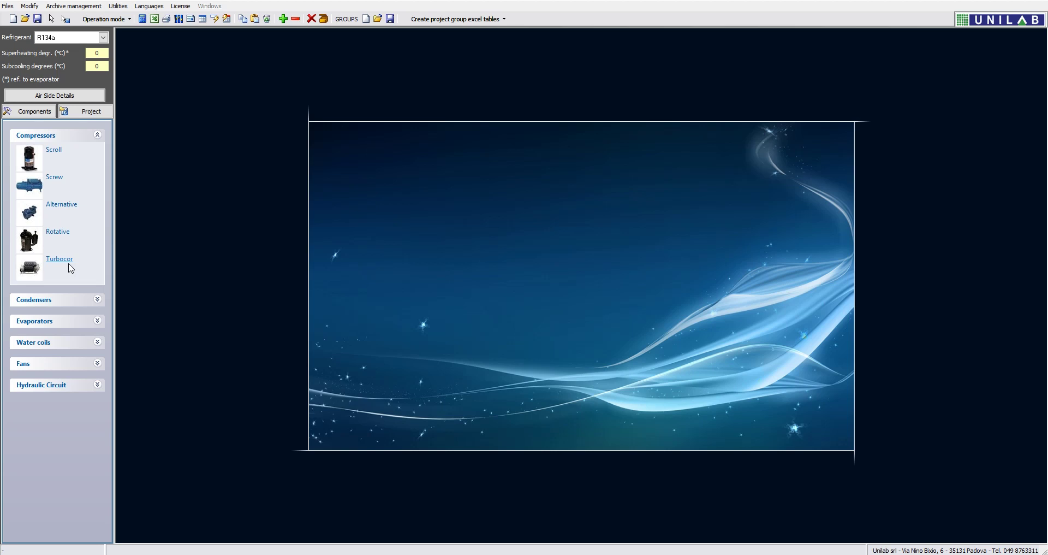
pyautogui.click(88, 363)
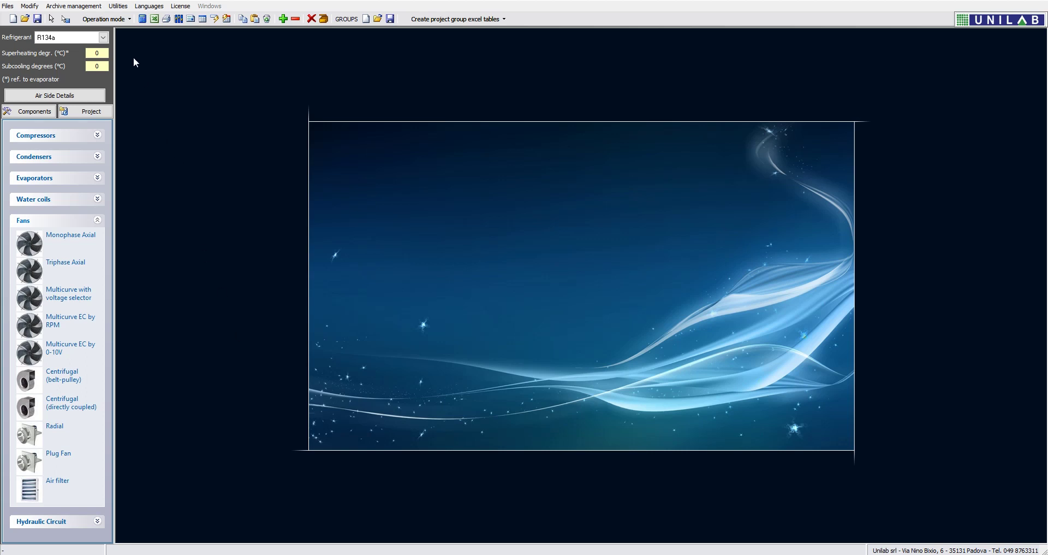
# - Examine the Copeland scroll compressor data in the compressor archive, then close the archive
pyautogui.click(73, 6)
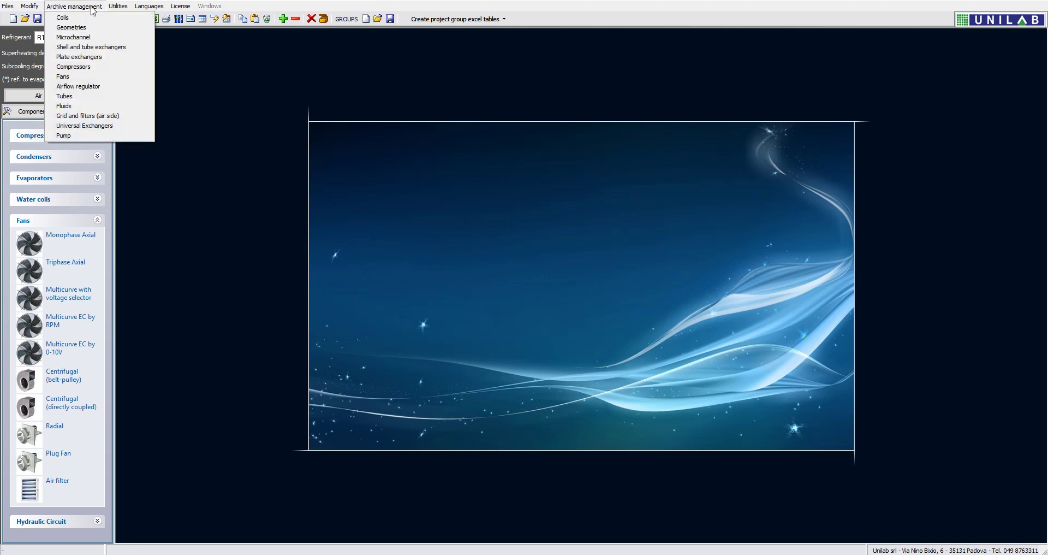
pyautogui.click(82, 68)
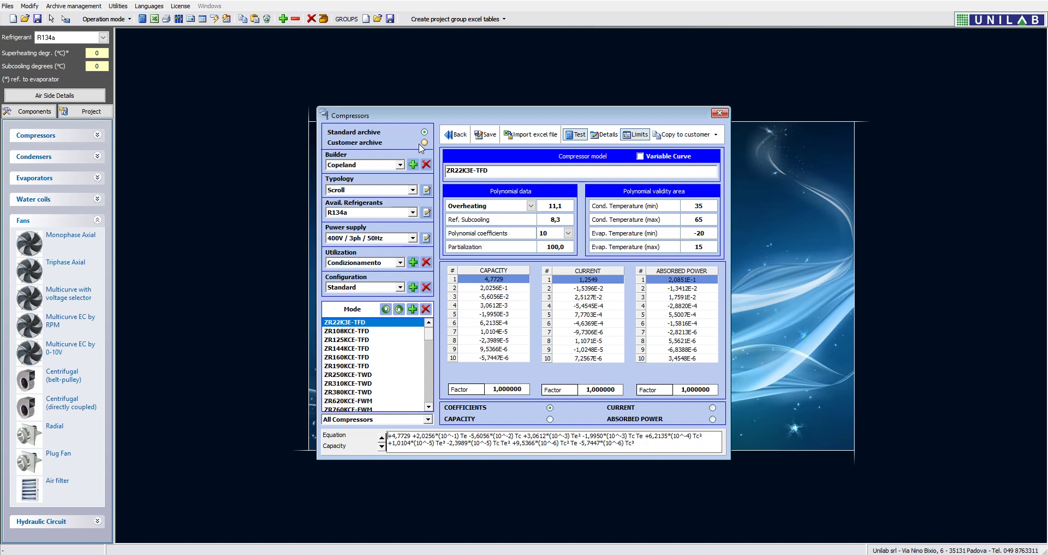
pyautogui.click(717, 113)
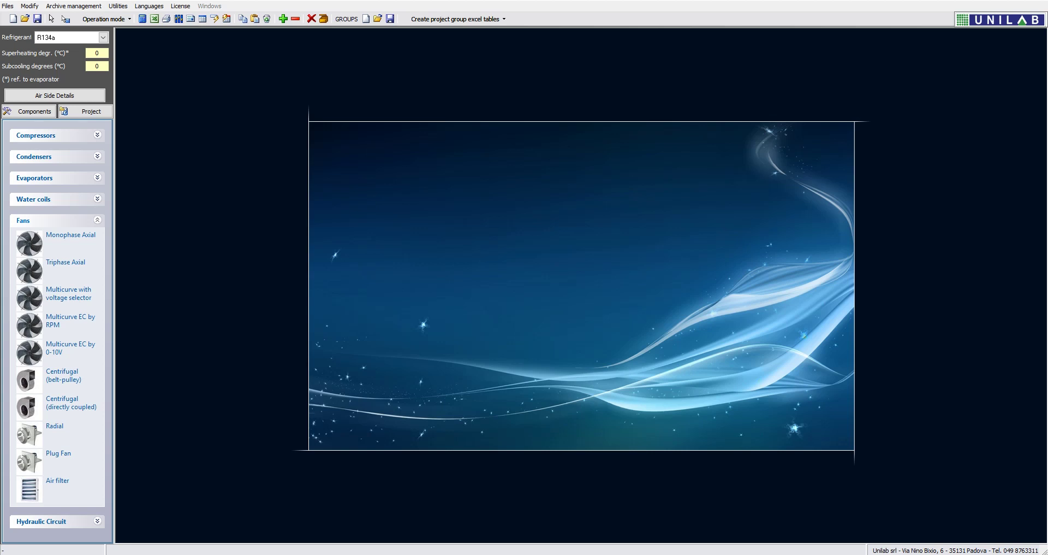
# - Open the project 82 kW_SCOP_SEER.sprj from the SHARK - Indici energetici folder
pyautogui.click(24, 18)
pyautogui.click(246, 65)
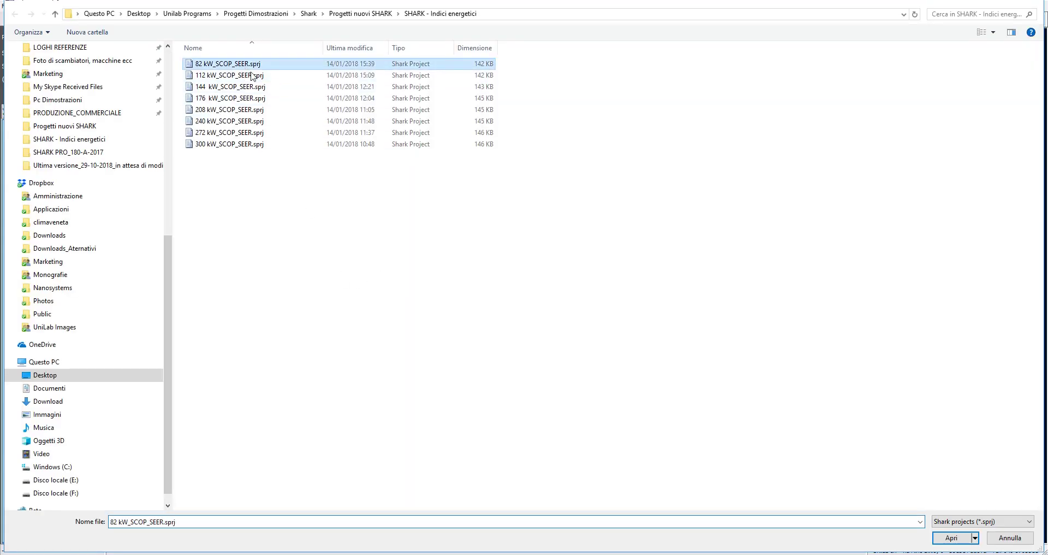
pyautogui.click(956, 537)
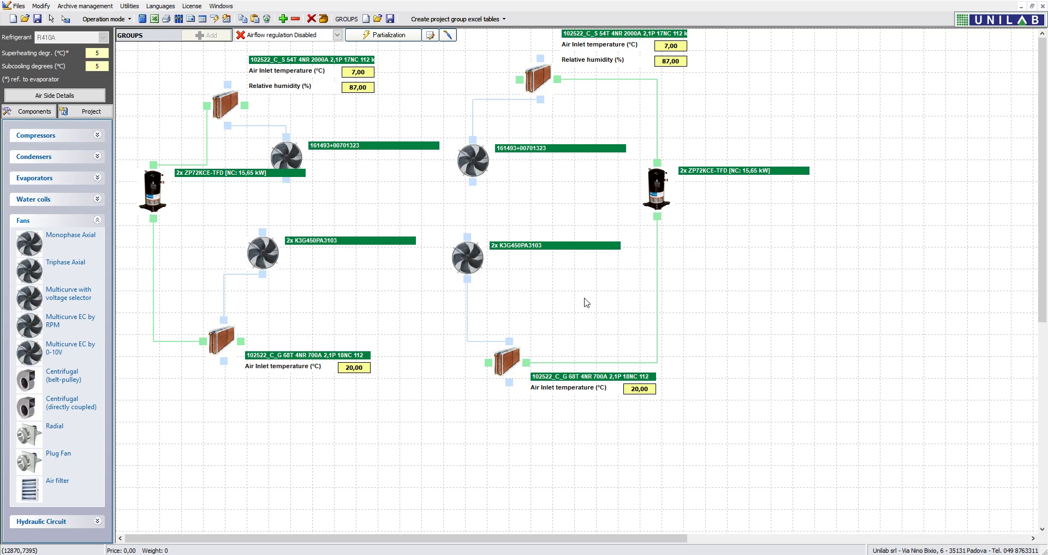
# - Calculate the unit's performance, accepting 25 K desuperheating, Delta fan connection and the preset airflow data for both circuits
pyautogui.click(142, 18)
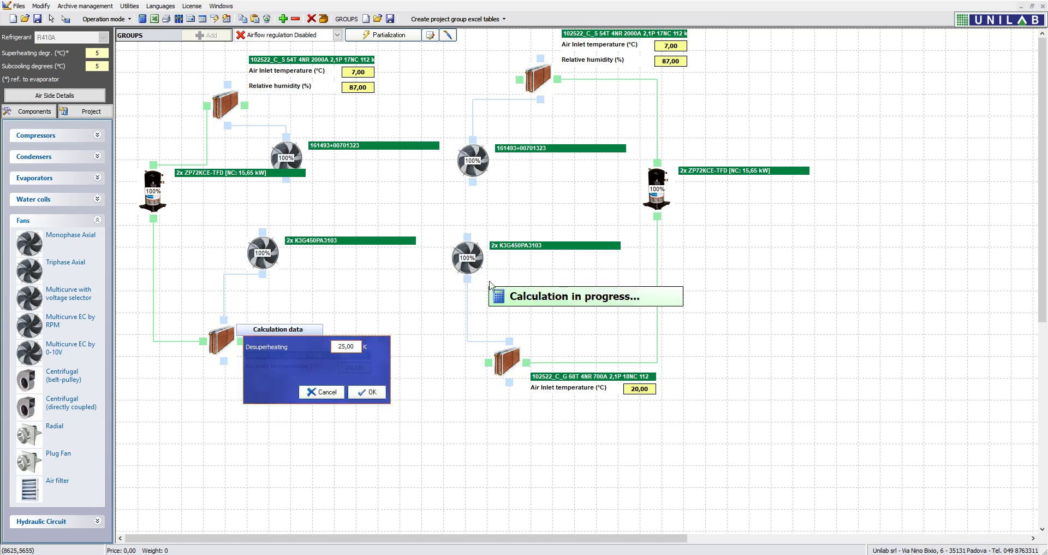
pyautogui.click(367, 391)
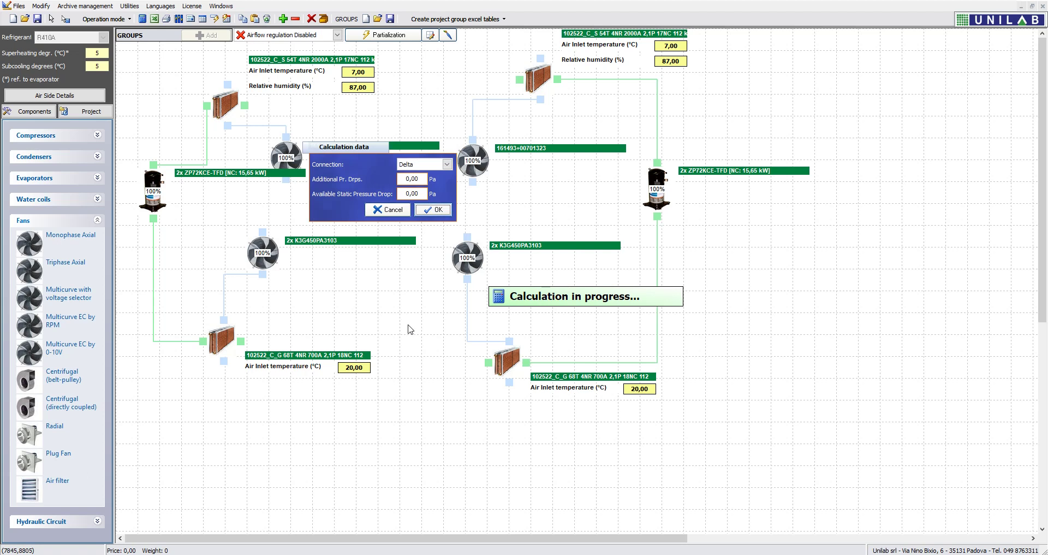
pyautogui.click(442, 210)
pyautogui.click(421, 347)
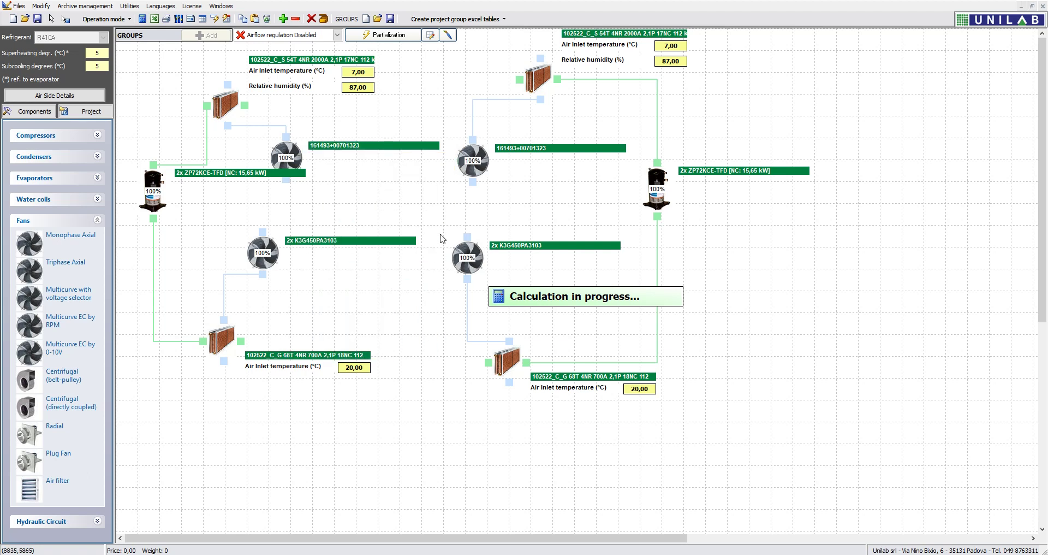
pyautogui.click(652, 414)
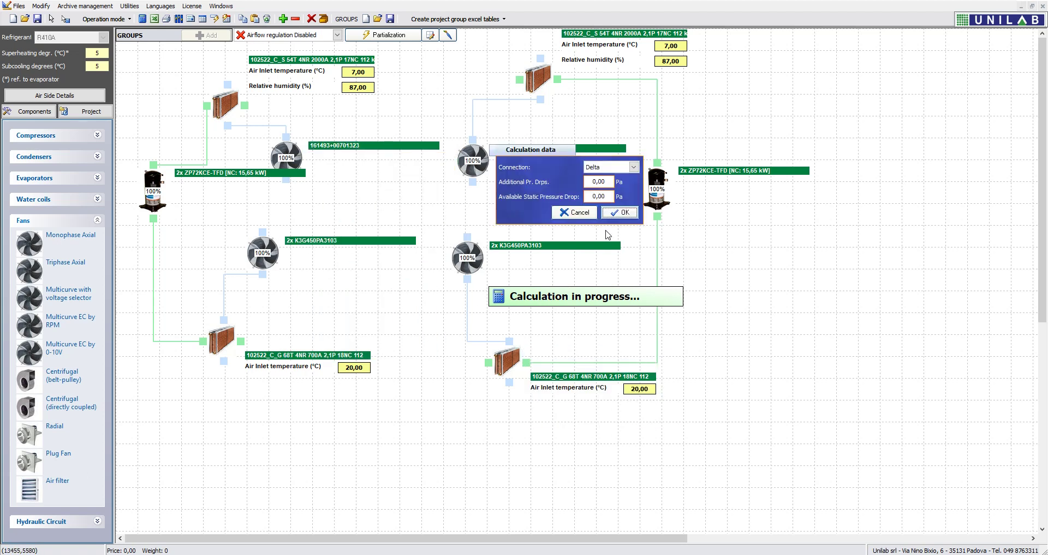
pyautogui.click(619, 212)
pyautogui.click(620, 353)
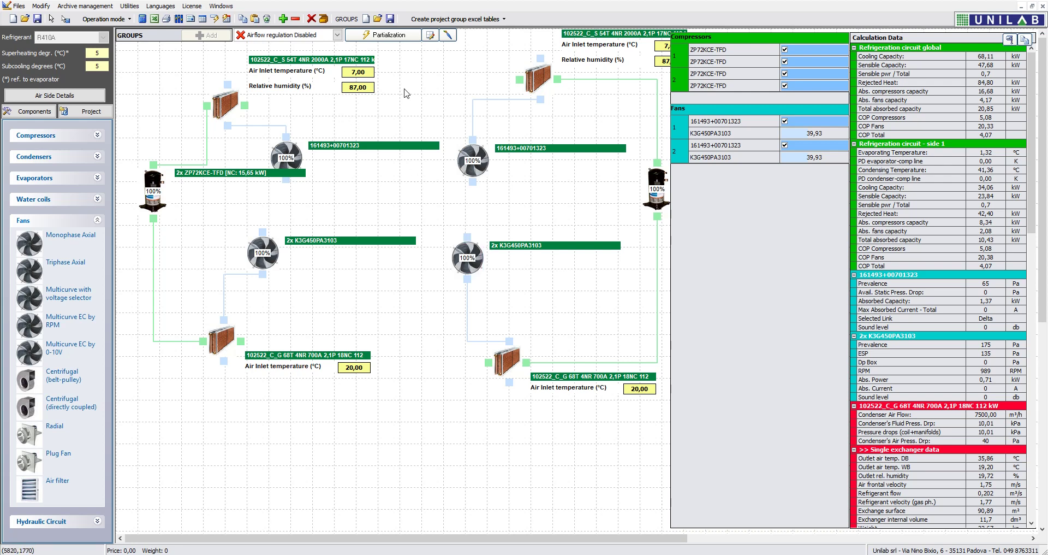
# - Set the air inlet temperature to 45 °C and relative humidity to 55% on both evaporator coils
pyautogui.click(356, 72)
pyautogui.write('45')
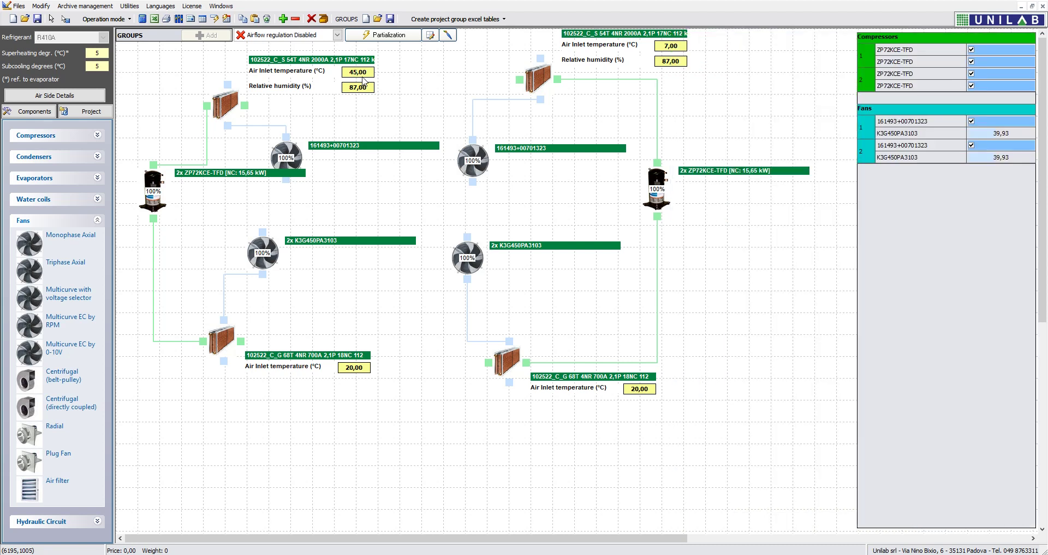
pyautogui.click(363, 88)
pyautogui.write('55')
pyautogui.click(667, 48)
pyautogui.write('45')
pyautogui.press('Tab')
pyautogui.write('55')
# - Recalculate both circuits with the preset calculation data, dismissing the compressor operating limits chart
pyautogui.click(142, 19)
pyautogui.click(367, 391)
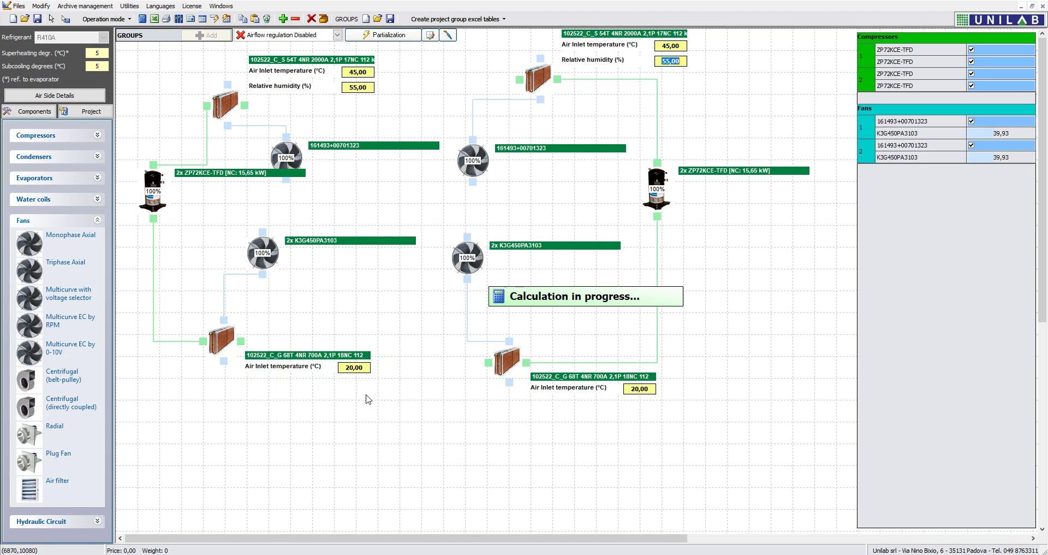
pyautogui.click(425, 350)
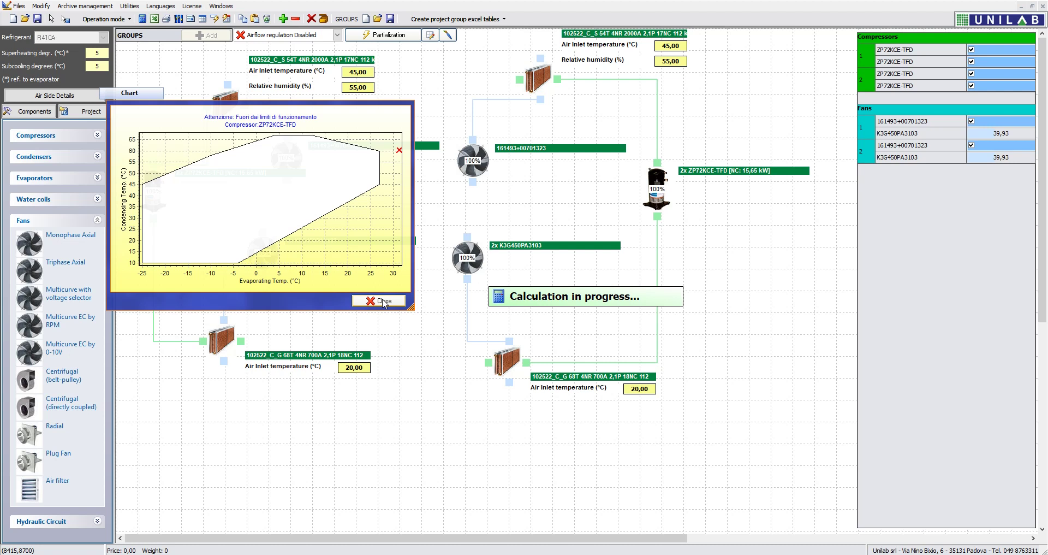
pyautogui.click(382, 301)
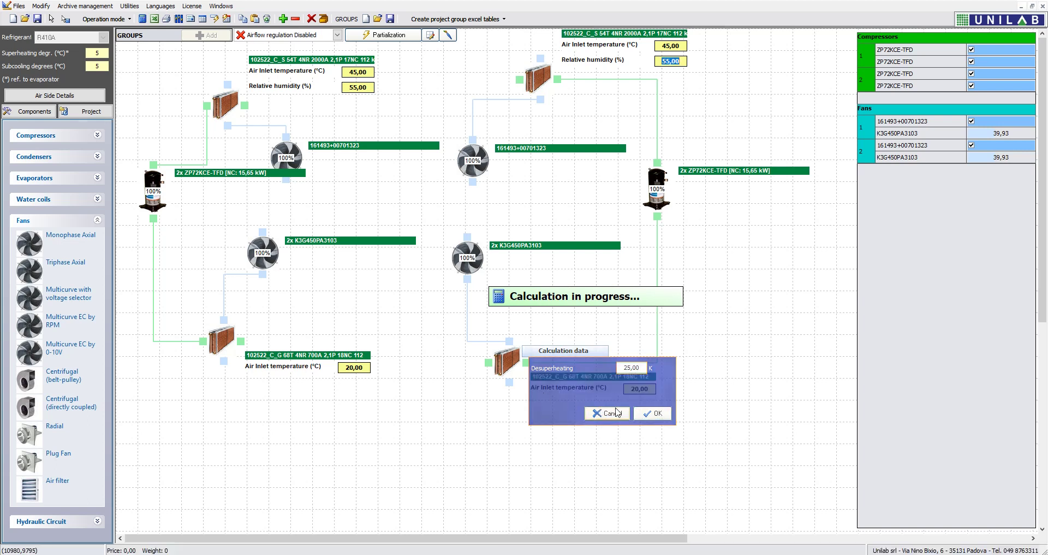
pyautogui.click(652, 414)
pyautogui.click(622, 213)
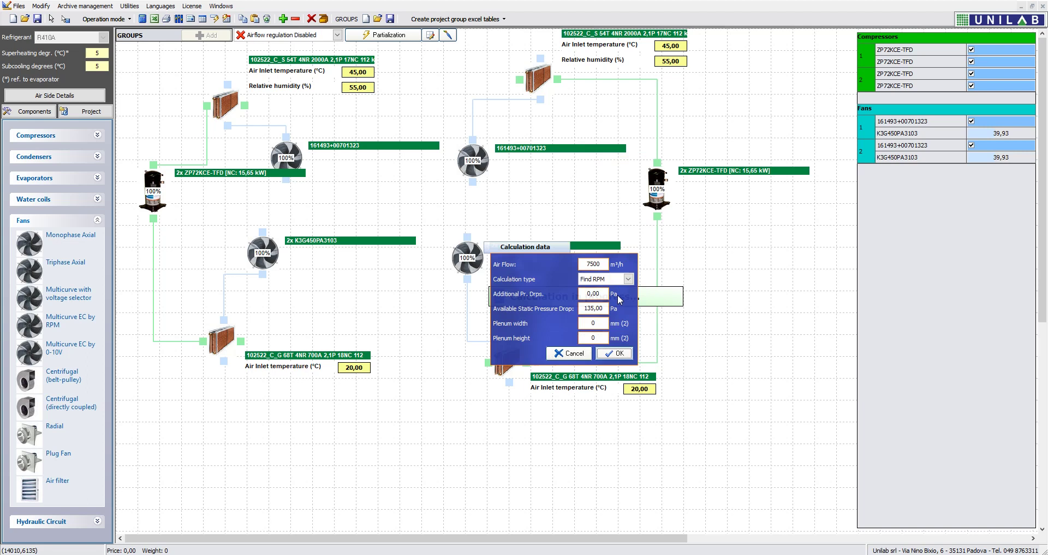
pyautogui.click(618, 359)
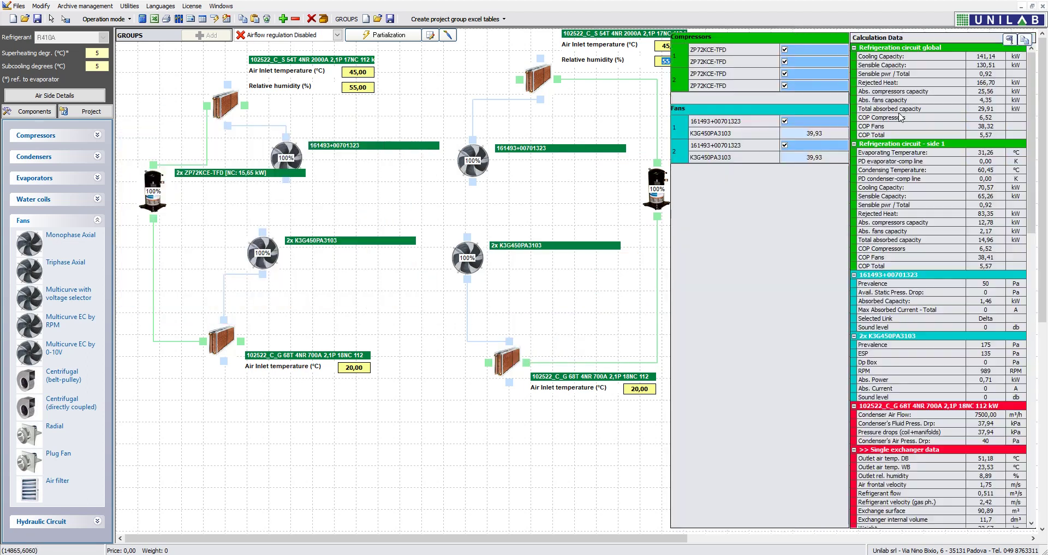
# - Close the project, discarding the air inlet changes, and reopen 82 kW_SCOP_SEER.sprj
pyautogui.click(401, 315)
pyautogui.click(1043, 6)
pyautogui.click(533, 308)
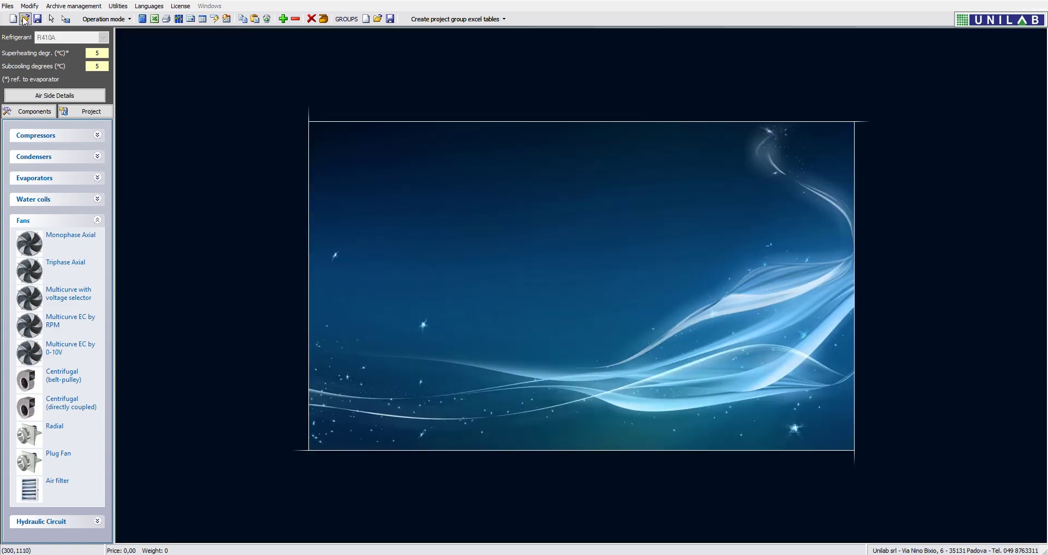
pyautogui.click(25, 19)
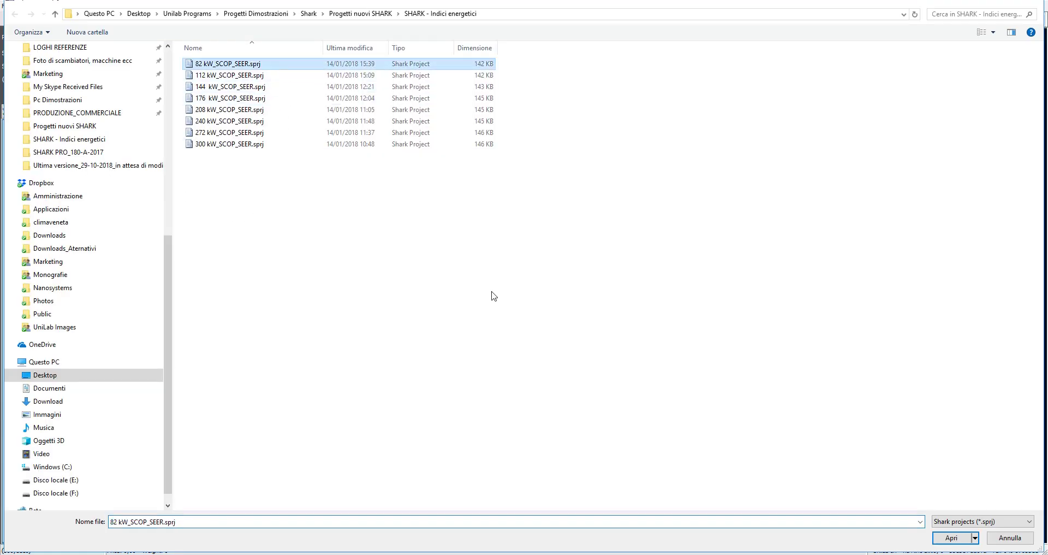
pyautogui.click(952, 537)
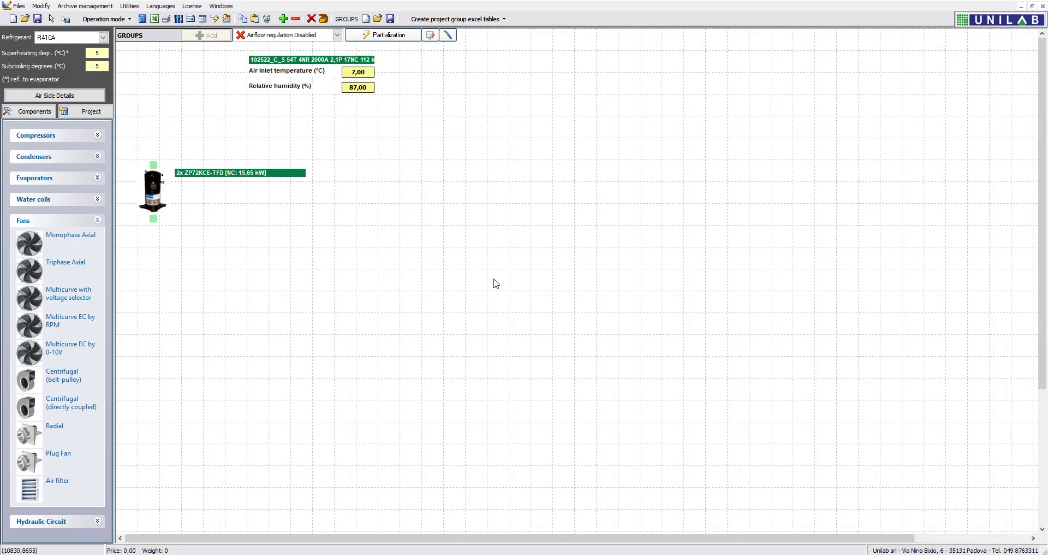
# - Start the Excel power table export, accepting 25 K desuperheating, Delta connection, 7500 m³/h airflow and 135 Pa static pressure for both circuits
pyautogui.click(156, 23)
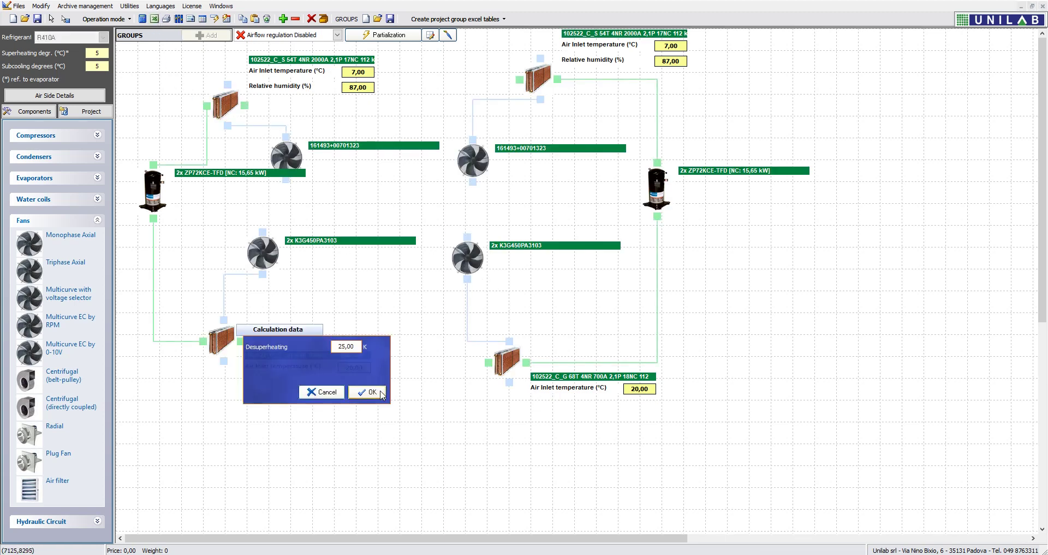
pyautogui.click(382, 392)
pyautogui.click(427, 212)
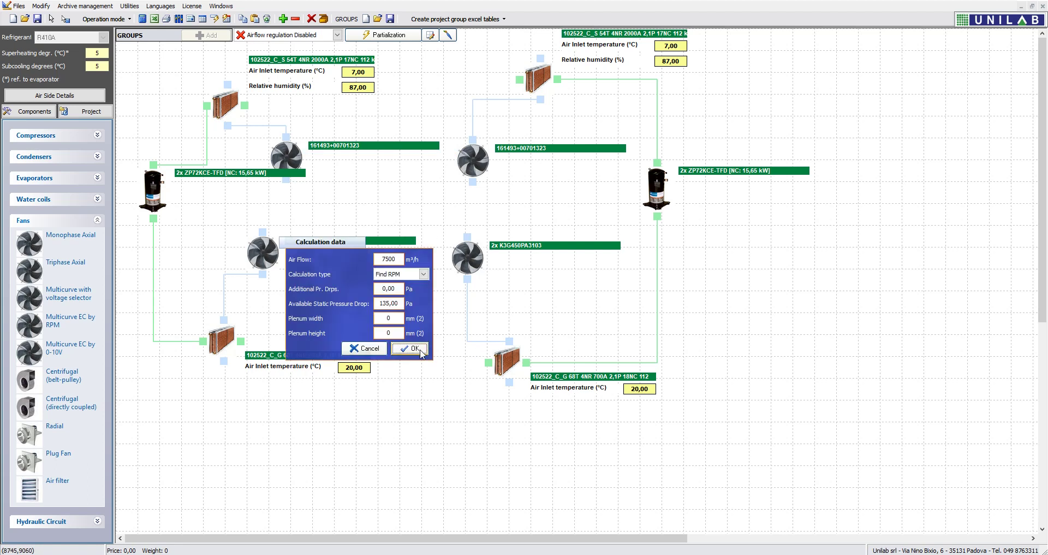
pyautogui.click(418, 350)
pyautogui.click(653, 415)
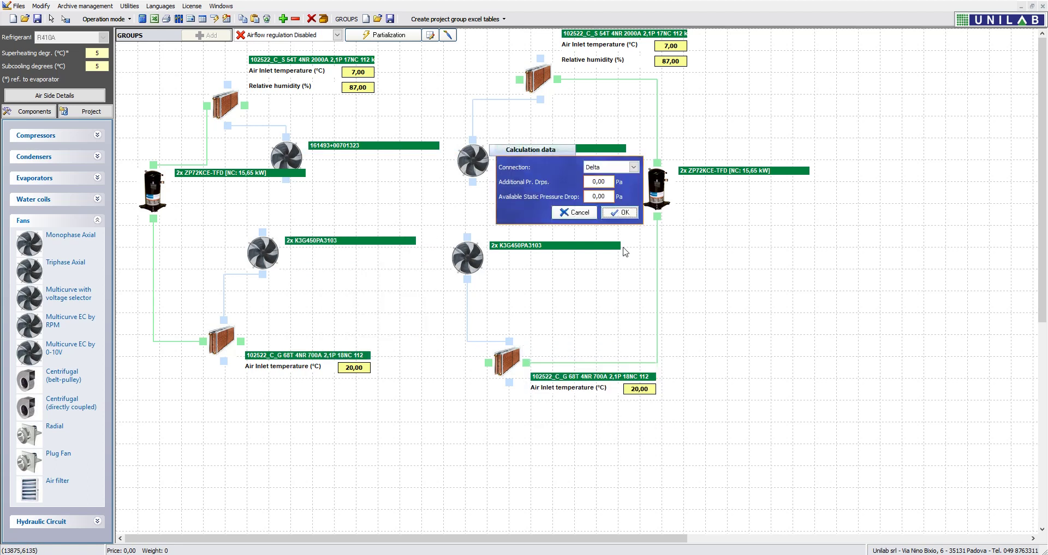
pyautogui.click(625, 213)
pyautogui.click(634, 362)
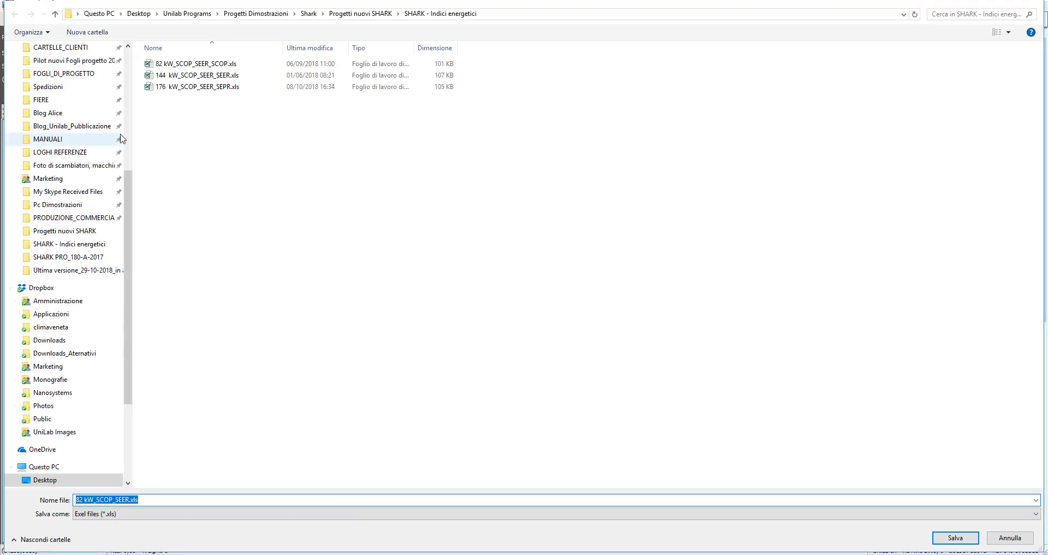
# - Save the table as 82 kW_SCOP_SEER.xls on the Desktop, accepting internal air temperatures of 10 to 35 °C and using the total absorbed power
pyautogui.moveTo(129, 188); pyautogui.dragTo(129, 67)
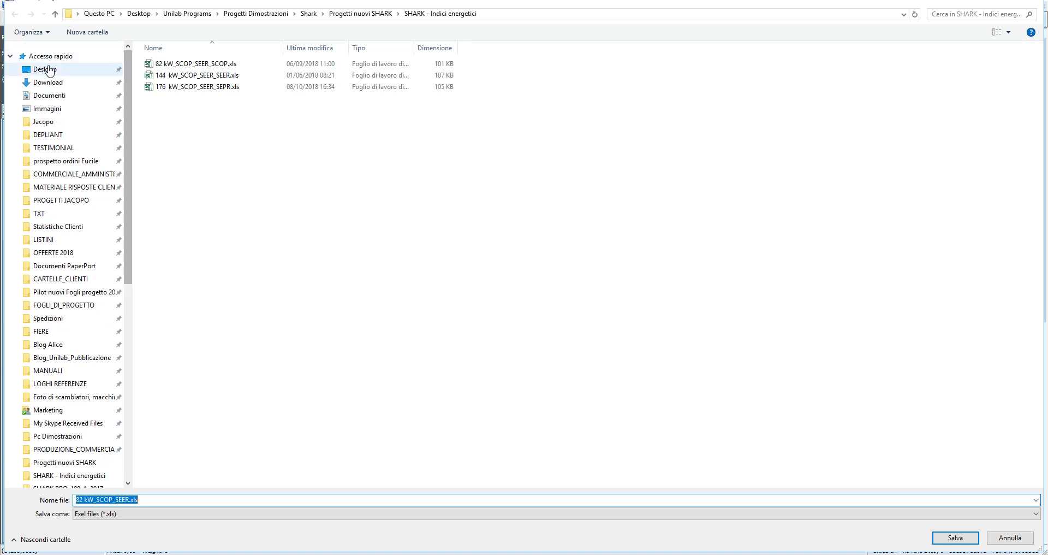
pyautogui.click(44, 69)
pyautogui.click(955, 538)
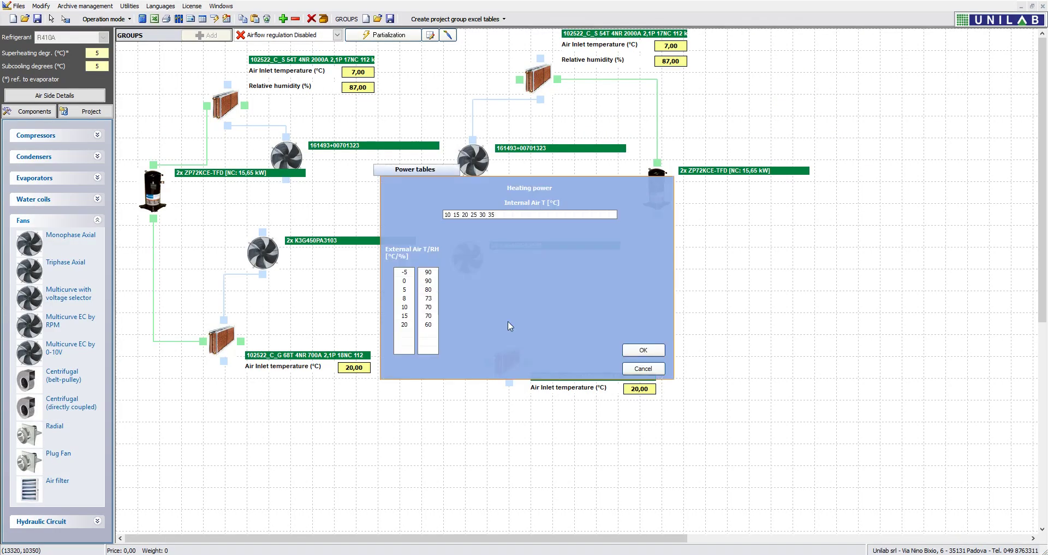
pyautogui.click(643, 350)
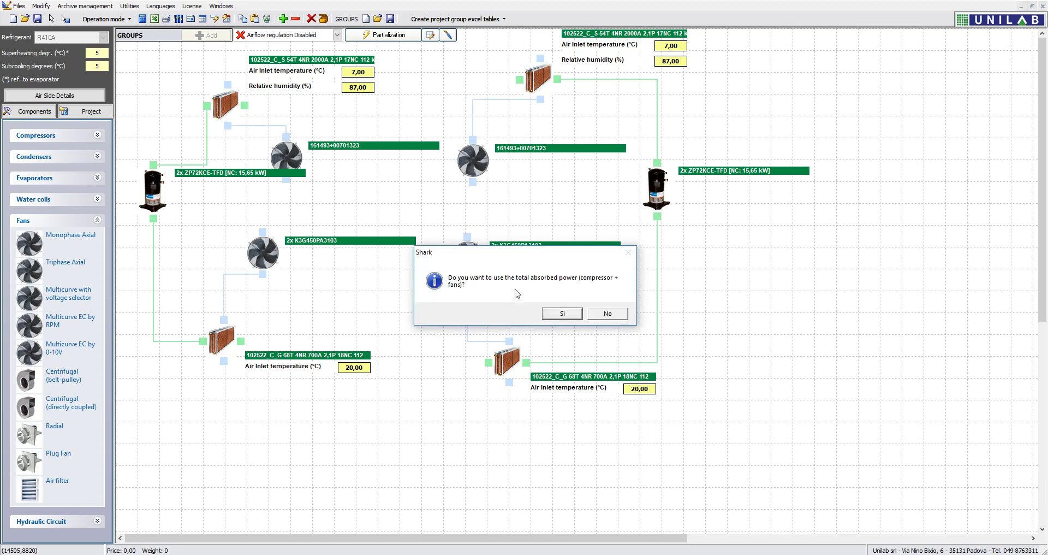
pyautogui.click(564, 313)
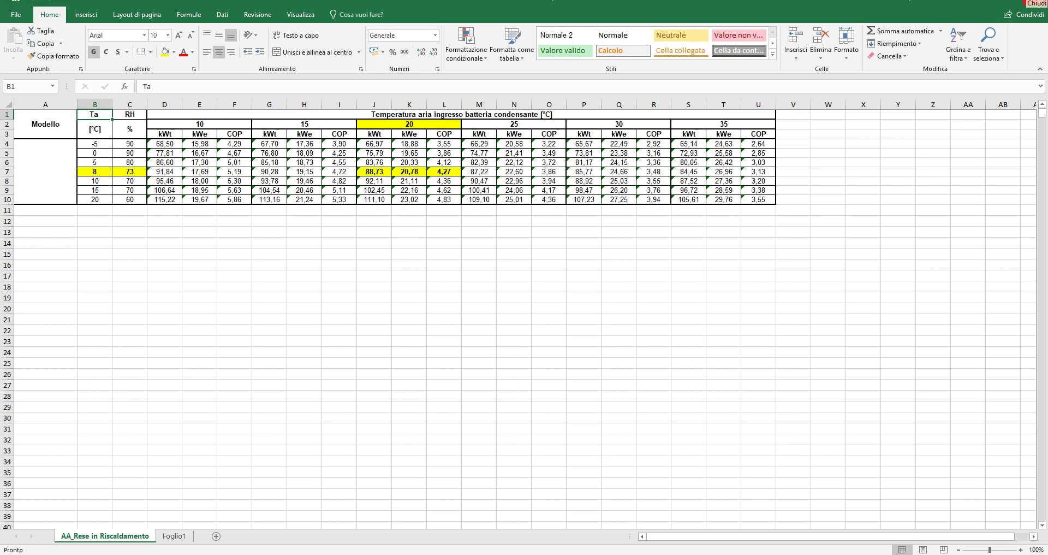
# - Close the exported Excel power table and open the project's partialization settings, keeping ESEER as the selected index
pyautogui.click(1035, 1)
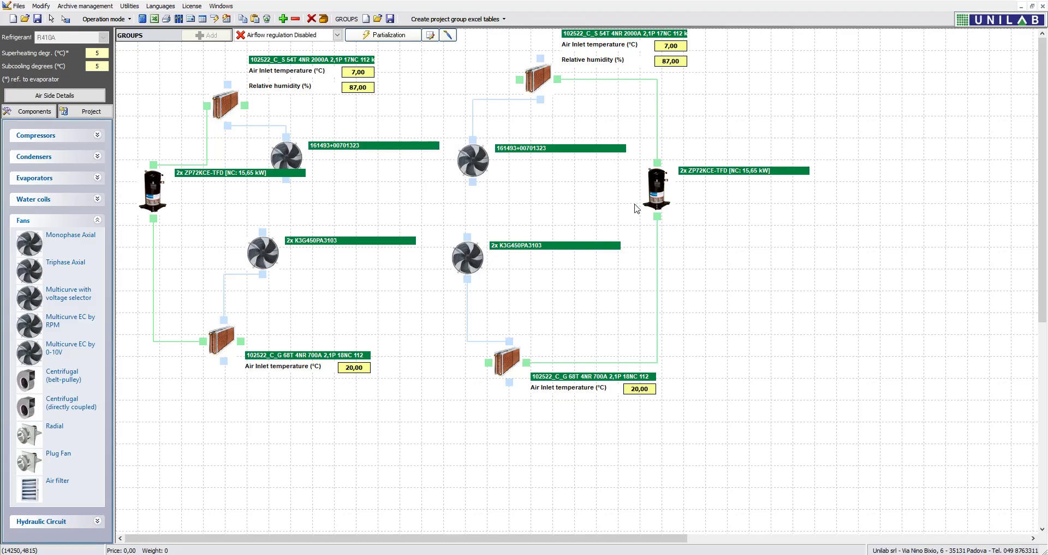
pyautogui.click(382, 36)
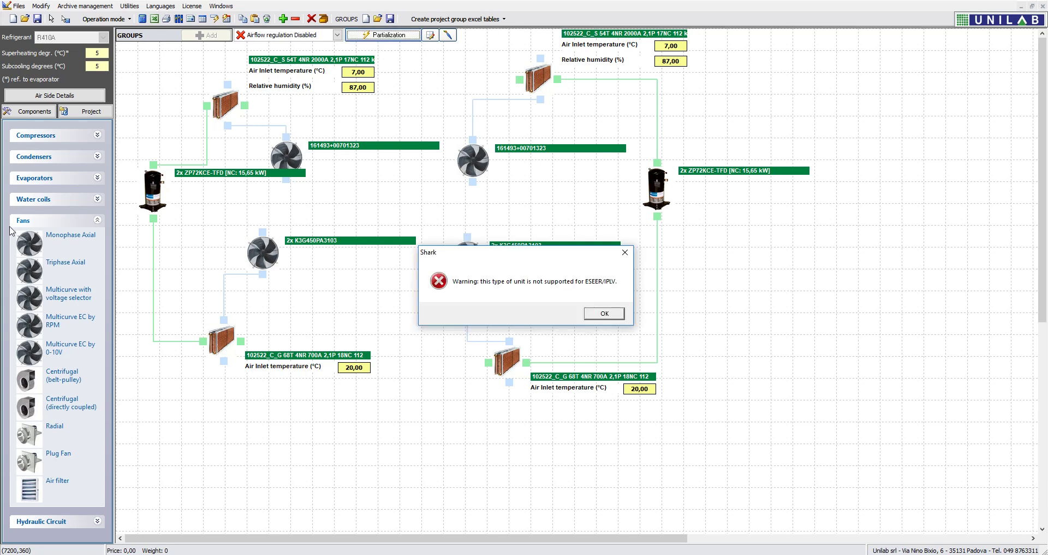
pyautogui.click(614, 312)
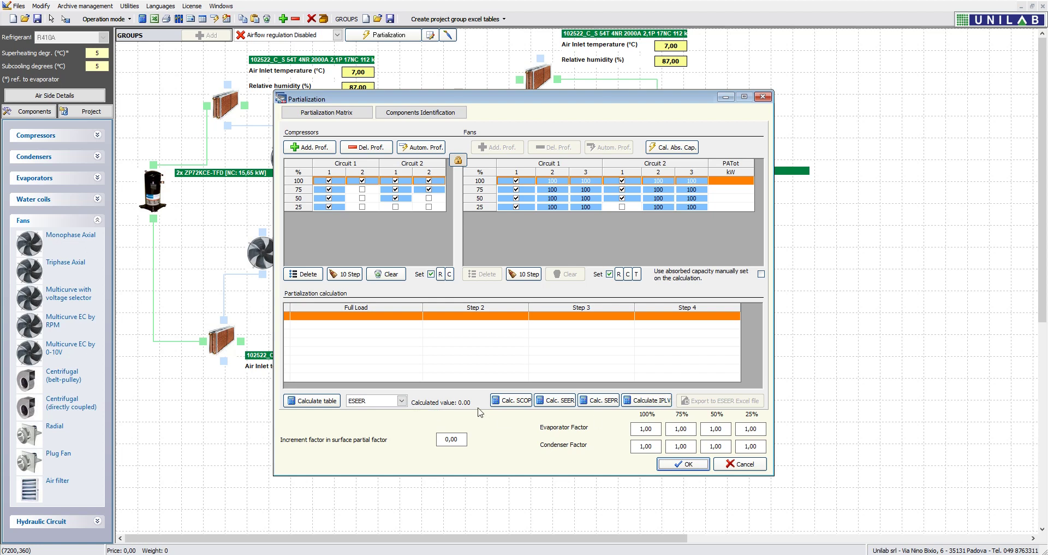
pyautogui.click(402, 401)
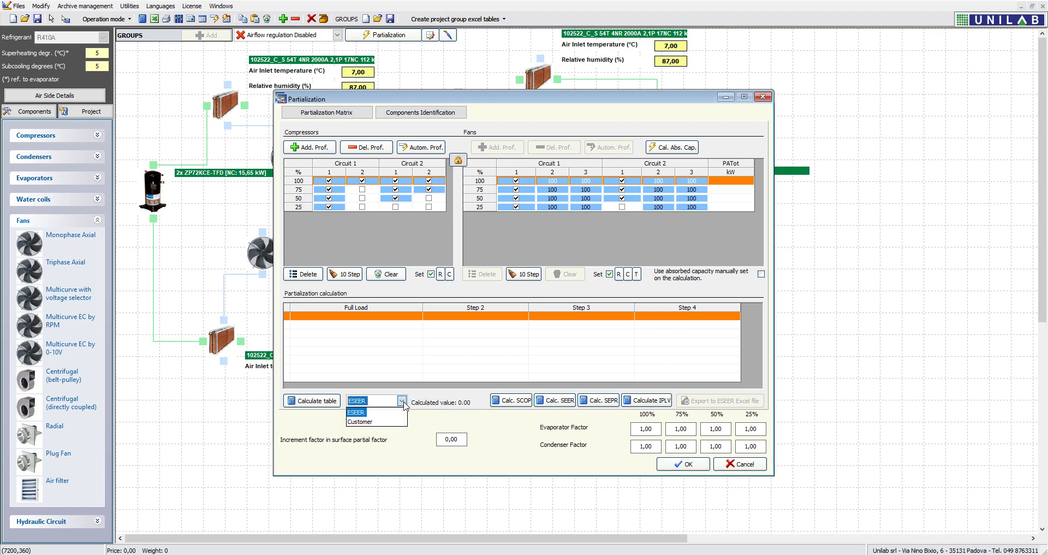
pyautogui.click(431, 420)
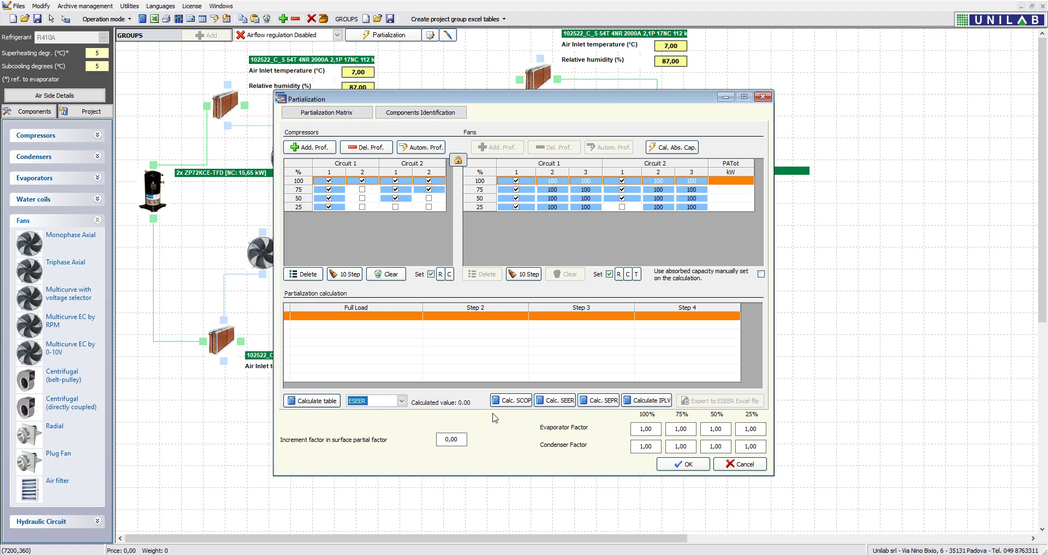
# - Start the SEER calculation, storing the partialization matrices, with variable partialization, Average climatic profile and 35 °C design temperature, despite the missing fan PED values
pyautogui.click(559, 404)
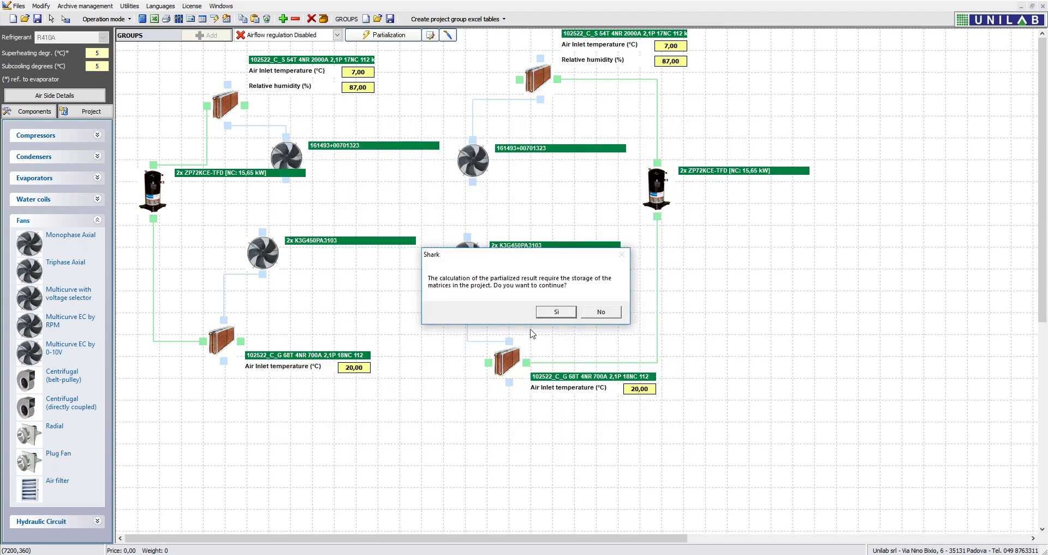
pyautogui.click(551, 312)
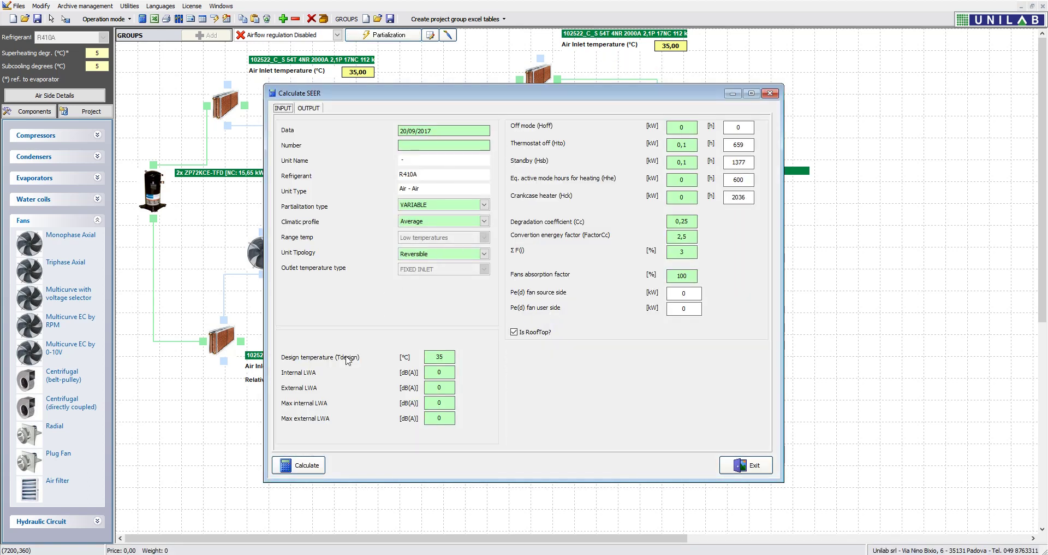
pyautogui.click(315, 466)
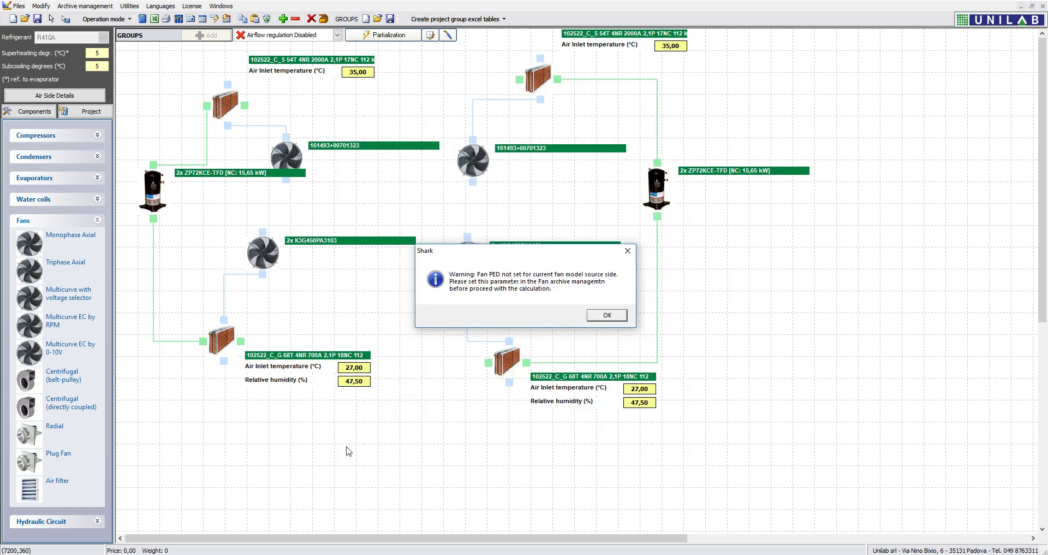
pyautogui.click(602, 315)
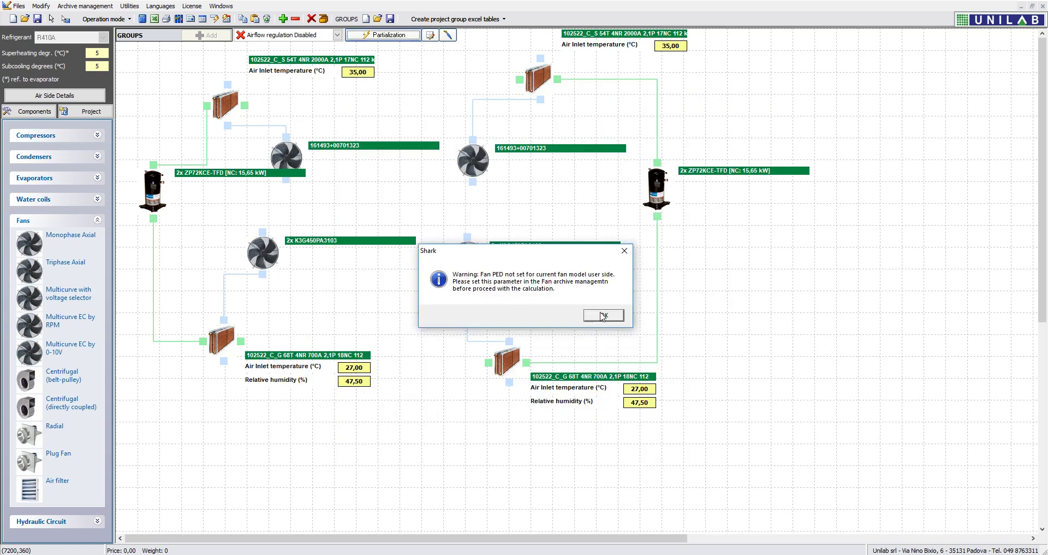
pyautogui.click(603, 315)
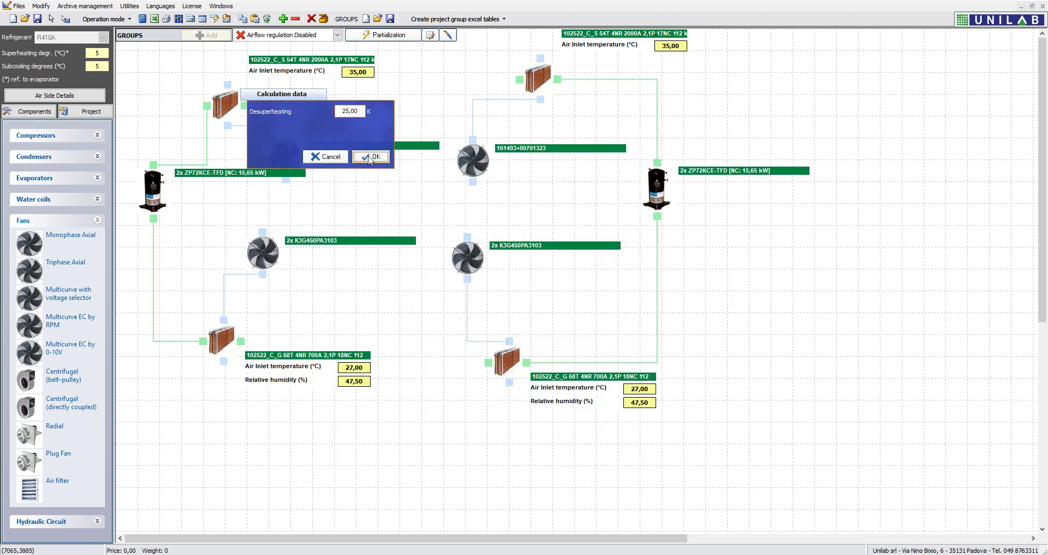
# - Complete the SEER calculation, accepting Delta connection, 7500 m³/h airflow and 135 Pa available static pressure for both circuits
pyautogui.click(434, 209)
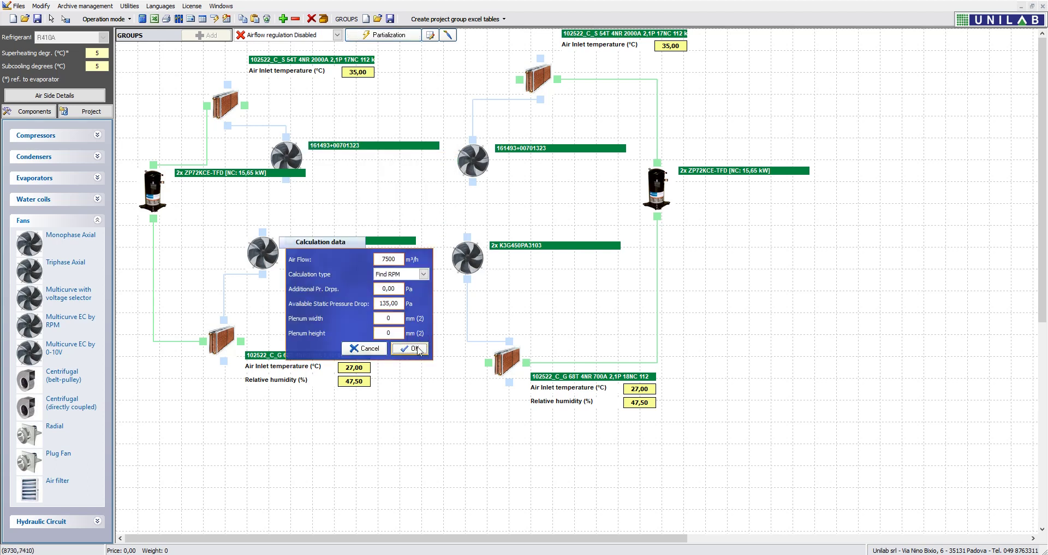
pyautogui.click(420, 352)
pyautogui.click(670, 132)
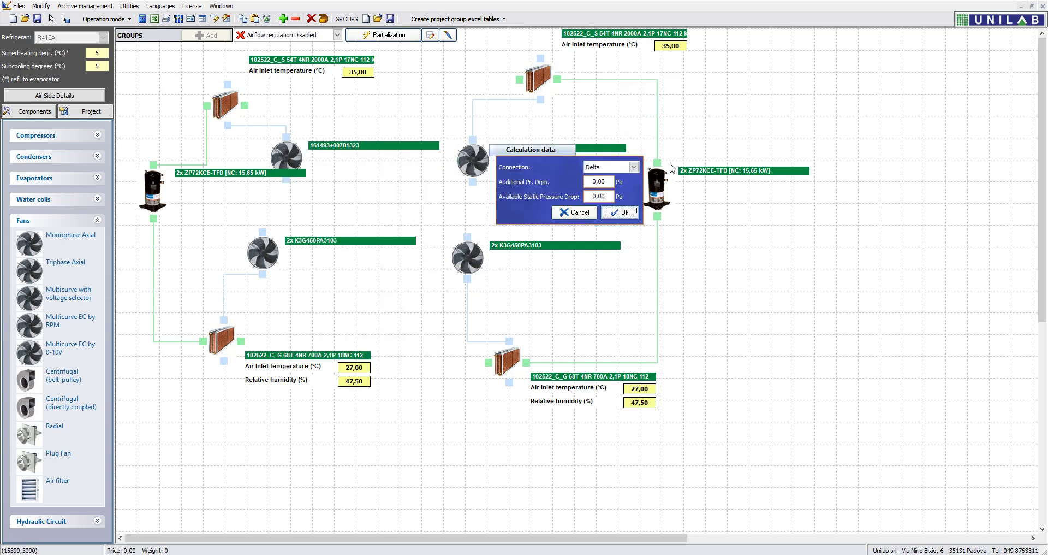
pyautogui.click(628, 214)
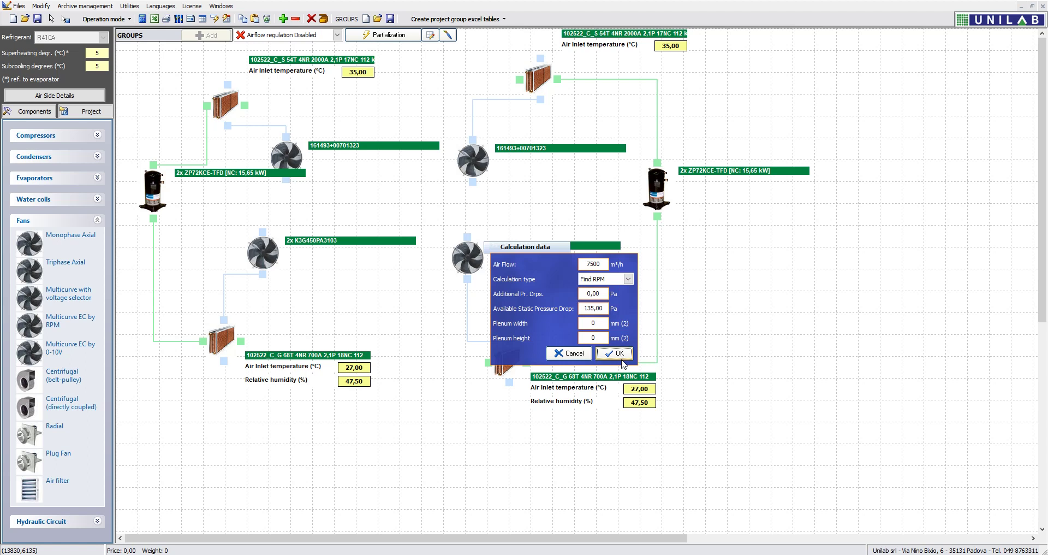
pyautogui.click(625, 362)
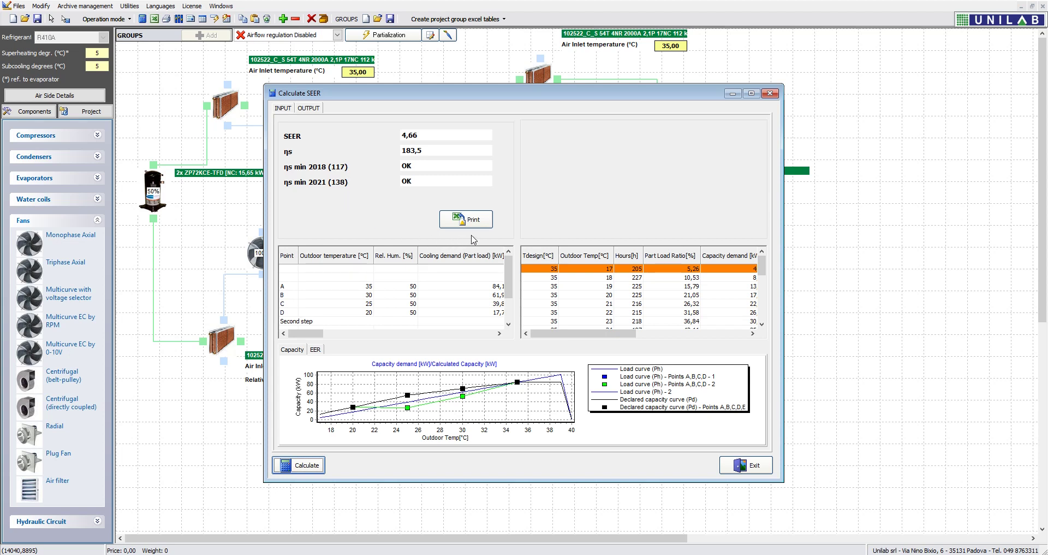
# - Export the SEER results to the Desktop as 82 kW_SCOP_SEER_SEER.xls
pyautogui.click(468, 220)
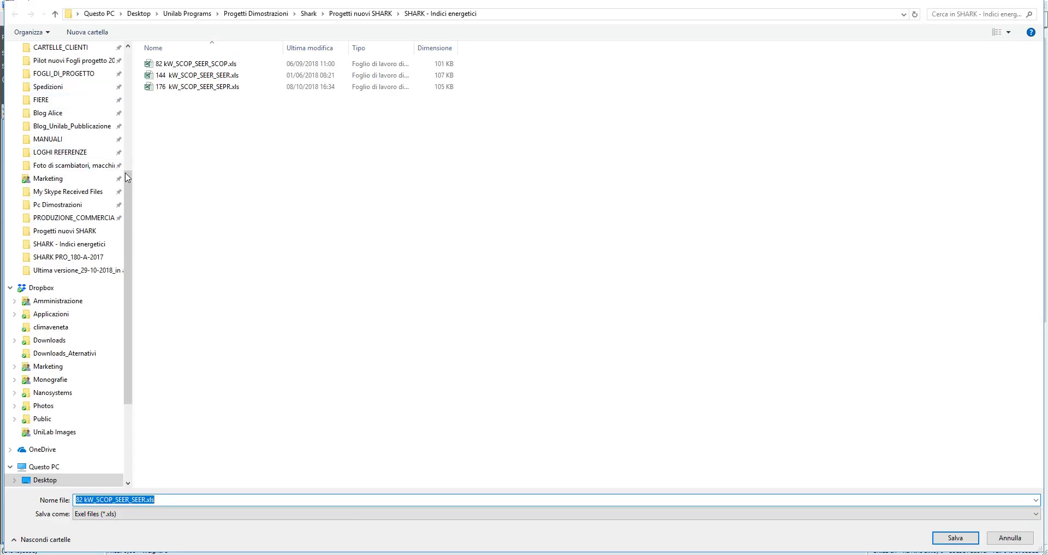
pyautogui.scroll(6, 81, 110)
pyautogui.click(82, 70)
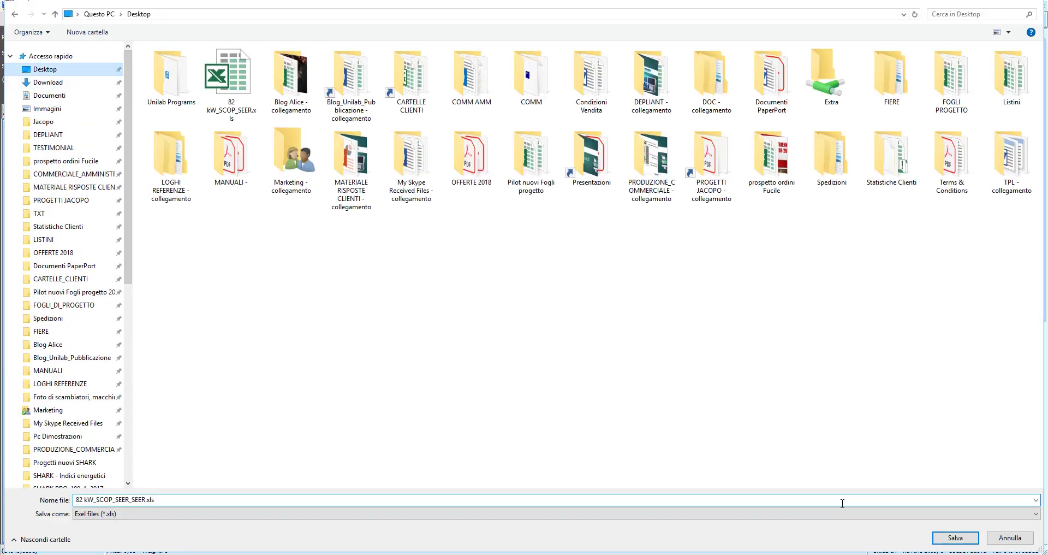
pyautogui.click(956, 538)
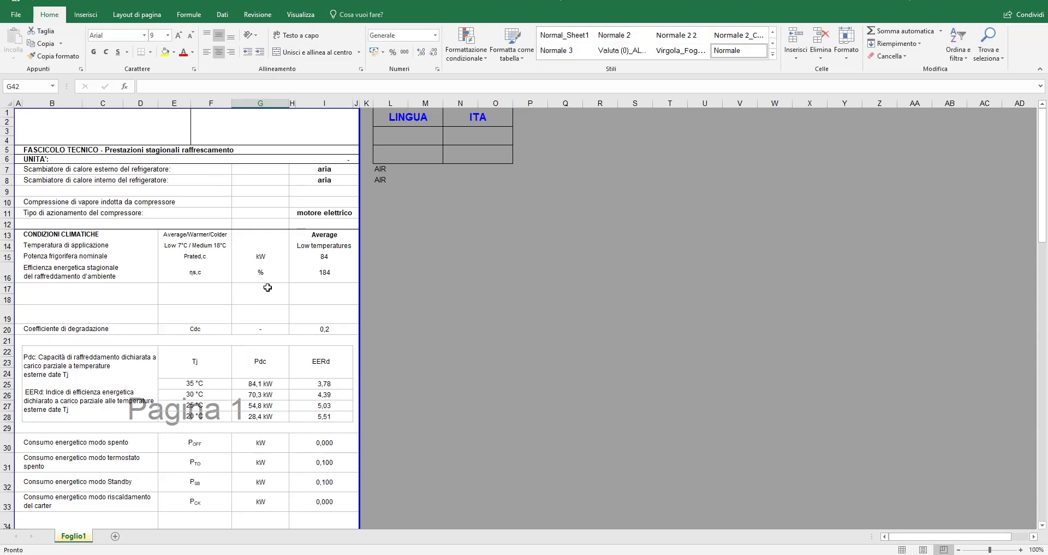
# - Look through the seasonal cooling performance report and set its LINGUA cell to eng
pyautogui.scroll(-3, 267, 289)
pyautogui.scroll(-5, 265, 292)
pyautogui.scroll(6, 264, 299)
pyautogui.scroll(2, 264, 299)
pyautogui.scroll(-8, 264, 299)
pyautogui.scroll(8, 262, 300)
pyautogui.click(491, 120)
pyautogui.write('eng')
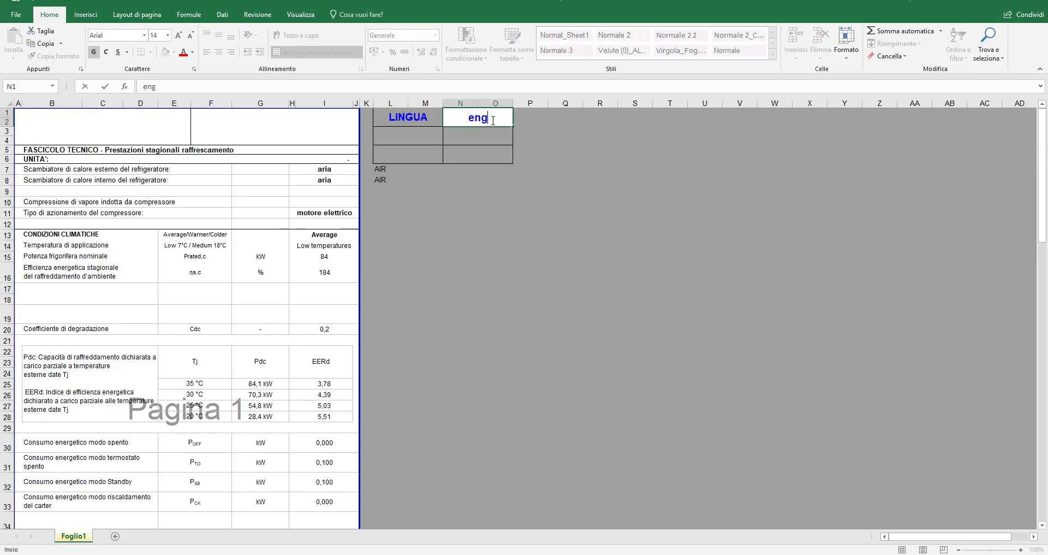
pyautogui.press('Return')
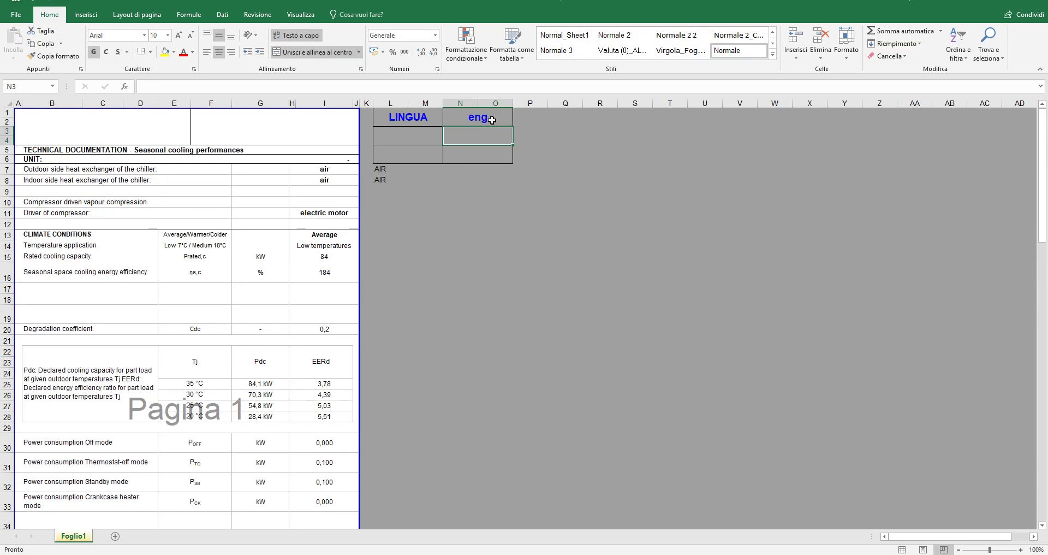
pyautogui.scroll(-6, 294, 289)
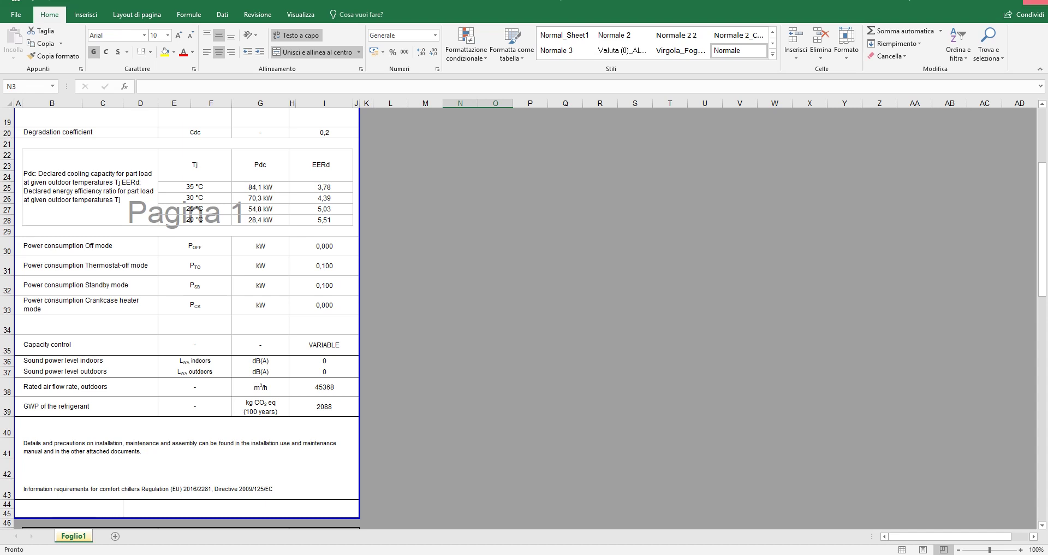
# - Close the SEER report without saving its changes and exit the SEER calculation window
pyautogui.hotkey('alt', 'F4')
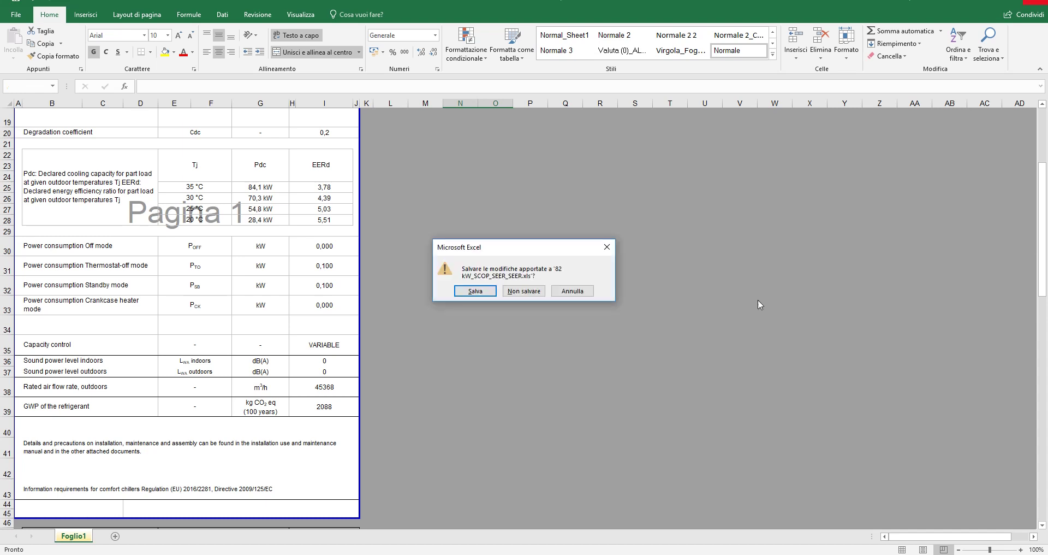
pyautogui.click(516, 295)
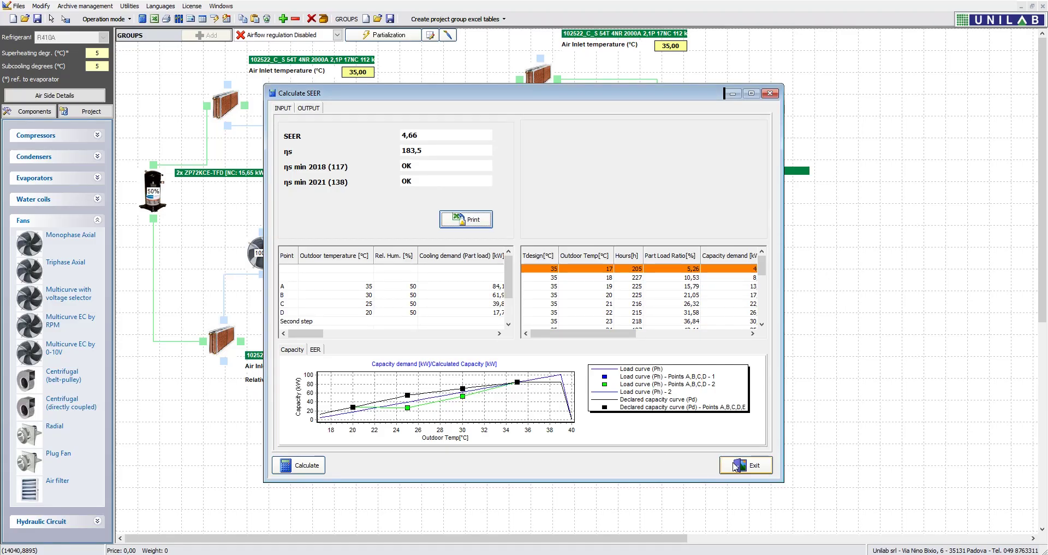
pyautogui.click(734, 467)
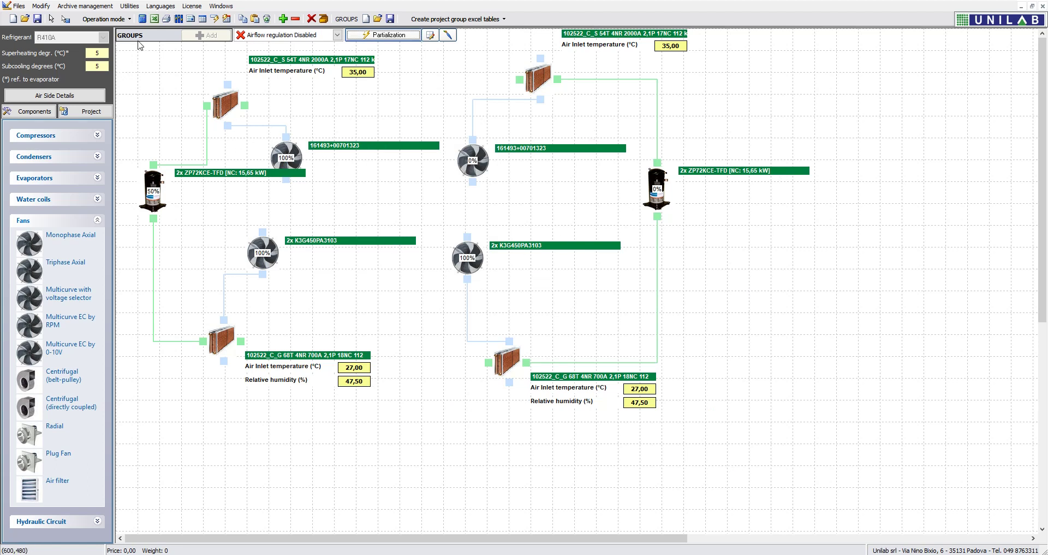
# - Calculate the circuits and save the documentation as 82 kW_SCOP_SEER.doc on the Desktop, accepting external air temperatures of 27 to 42 °C and total absorbed power
pyautogui.click(141, 20)
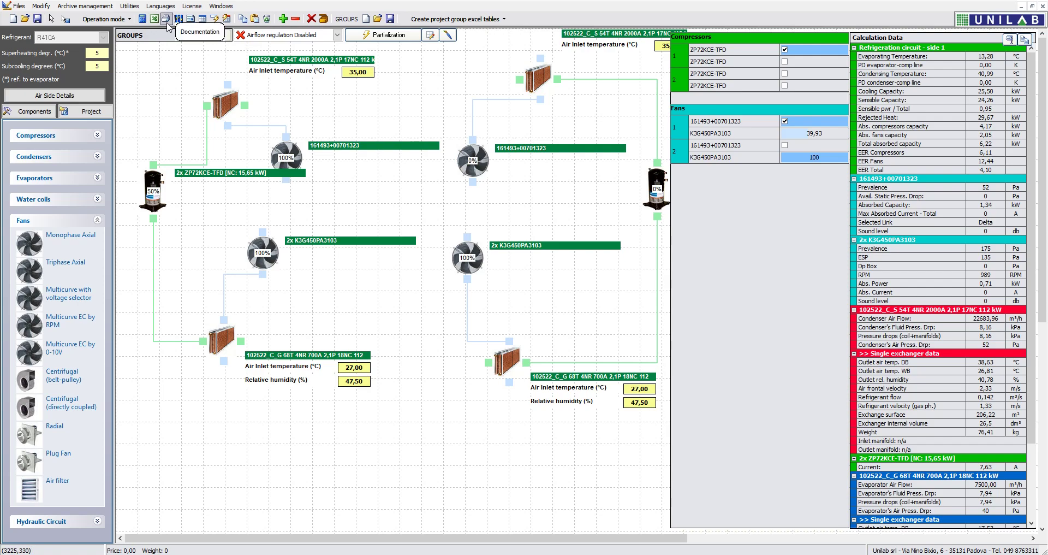
pyautogui.click(167, 24)
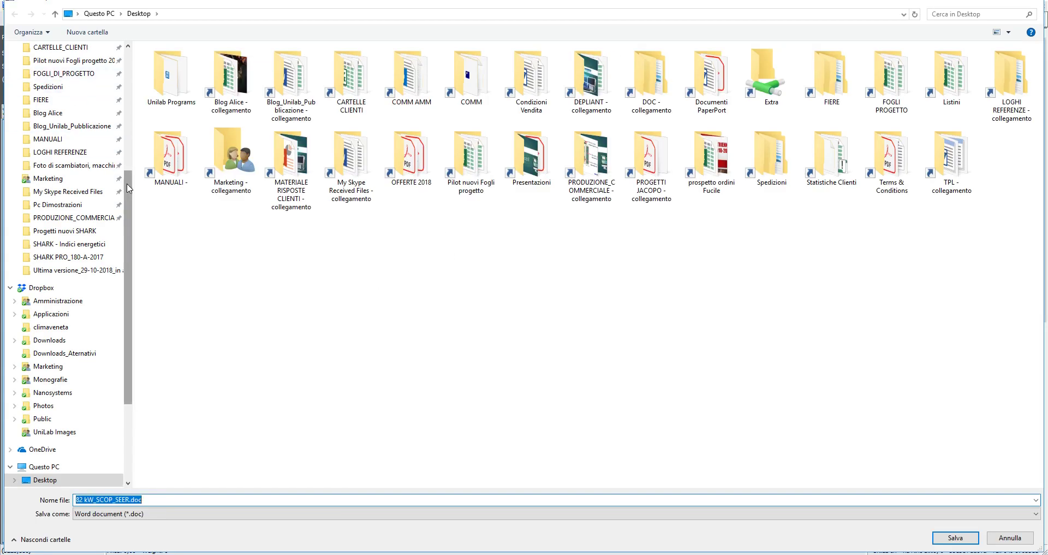
pyautogui.moveTo(128, 188); pyautogui.dragTo(136, 50)
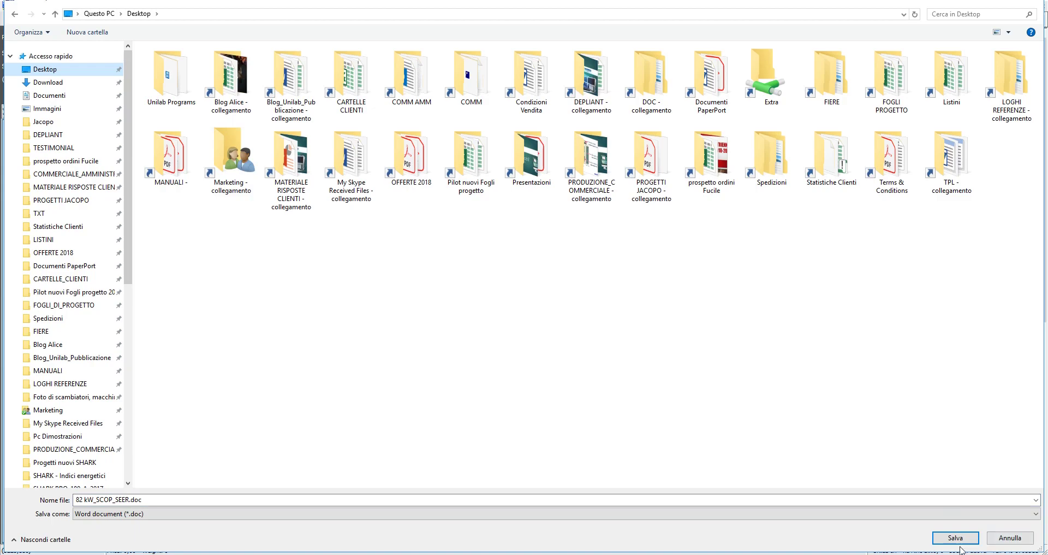
pyautogui.click(960, 542)
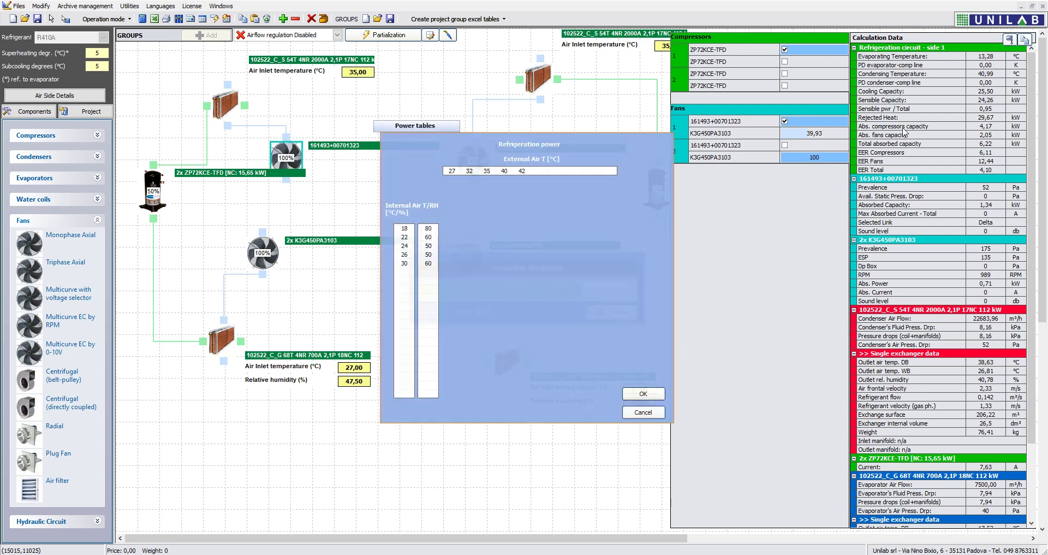
pyautogui.click(643, 394)
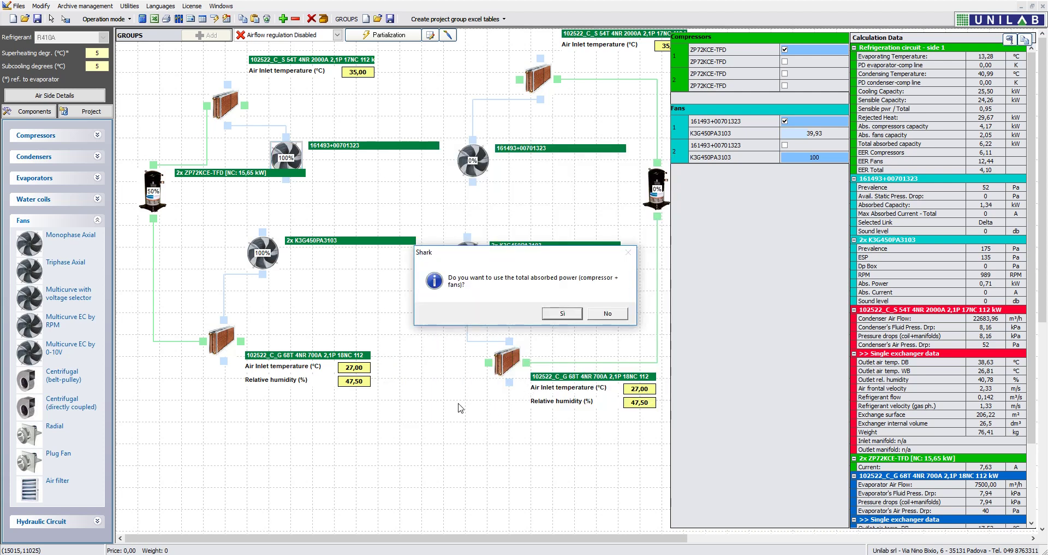
pyautogui.click(563, 314)
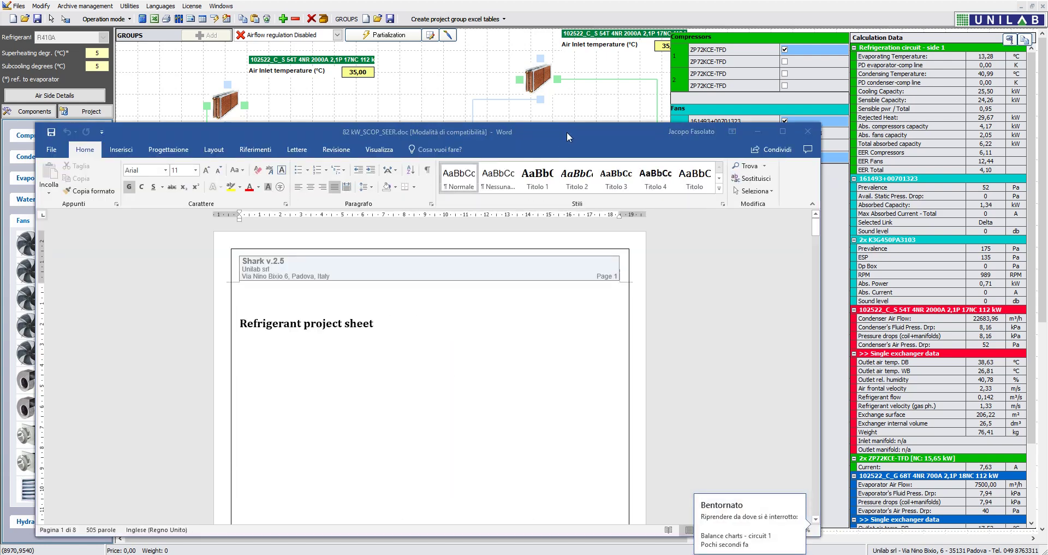
# - Look through the Word project report from the components list and input and output data to the balance charts, and close it
pyautogui.doubleClick(566, 132)
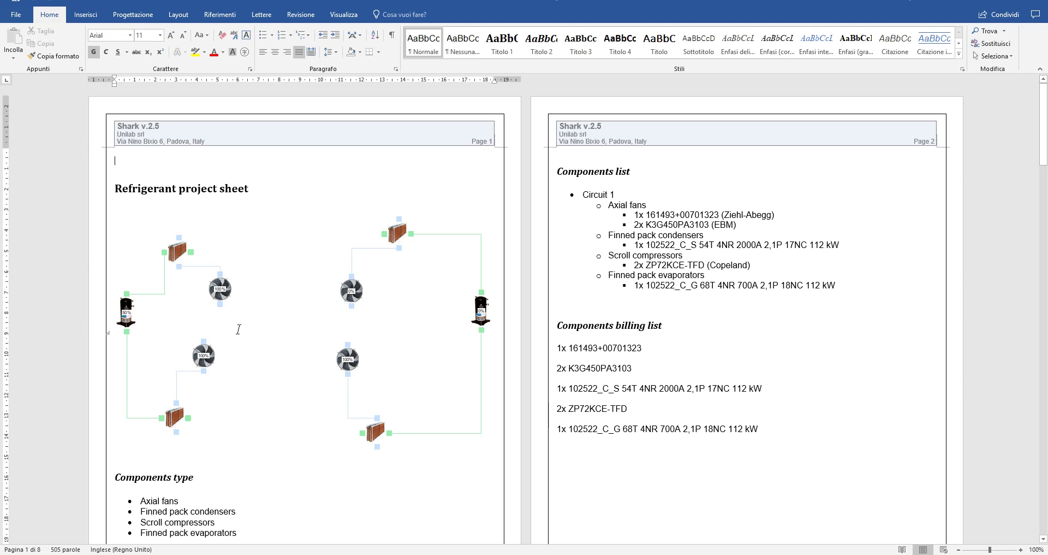
pyautogui.scroll(-1, 238, 328)
pyautogui.scroll(-1, 238, 330)
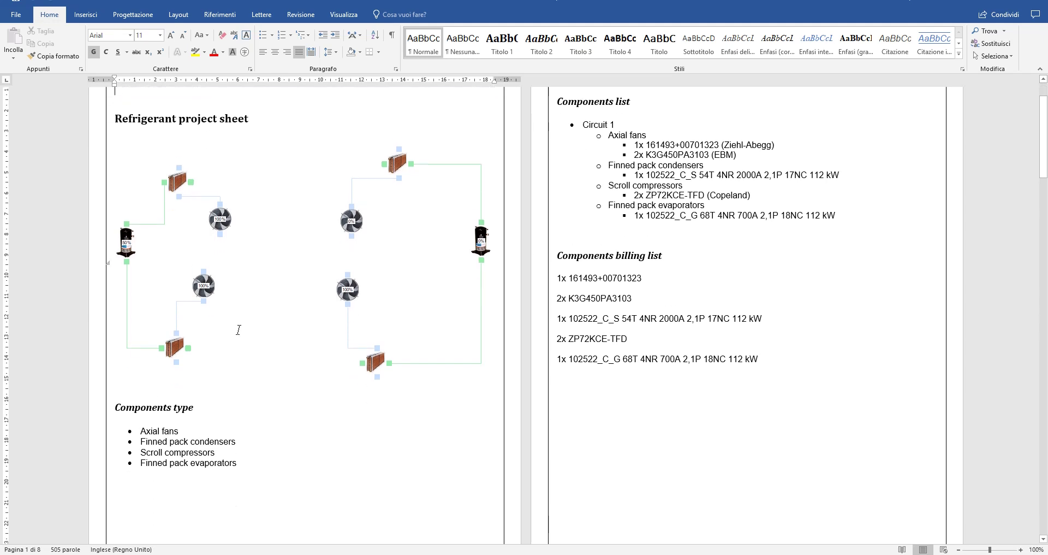
pyautogui.scroll(-10, 239, 329)
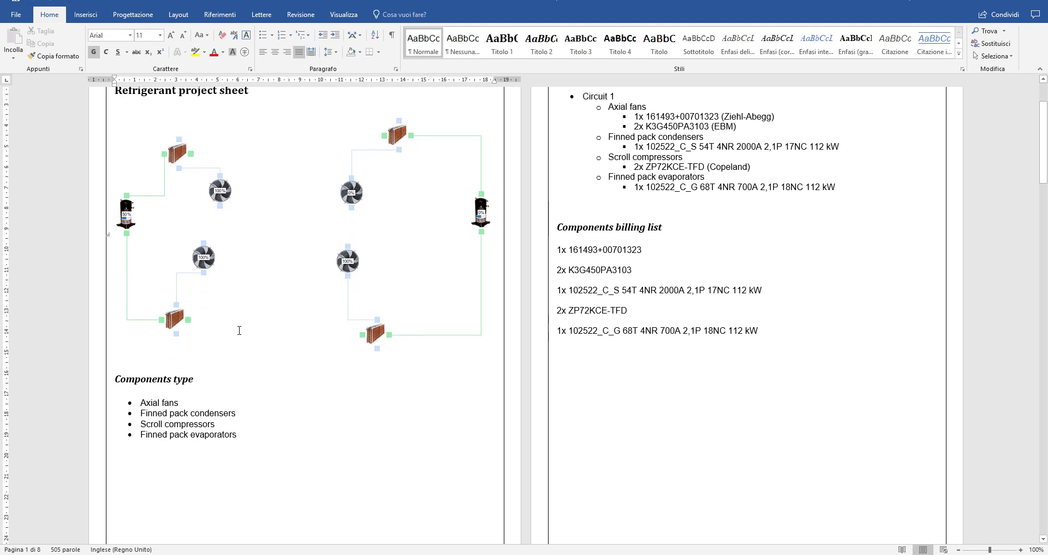
pyautogui.scroll(-13, 239, 330)
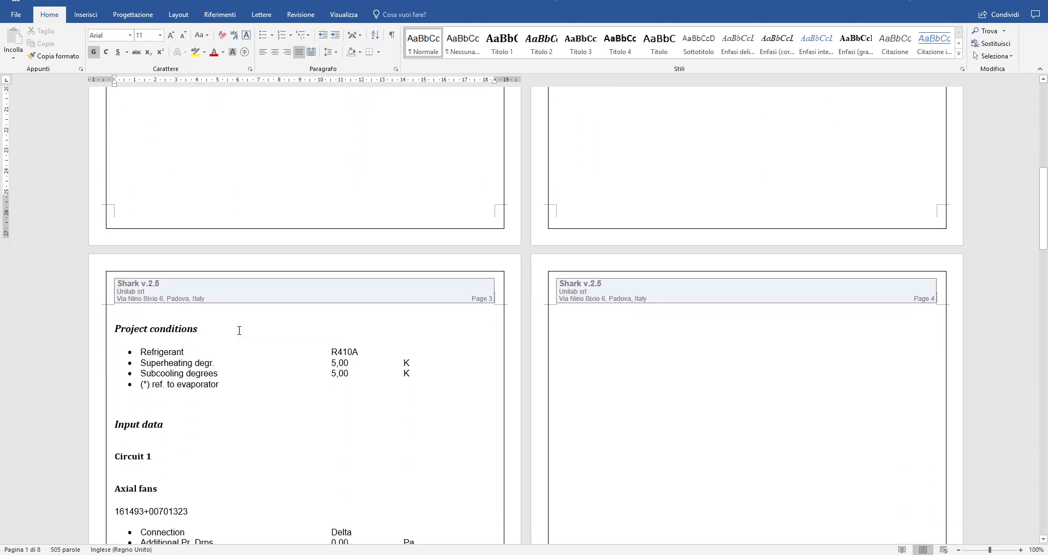
pyautogui.scroll(-10, 222, 362)
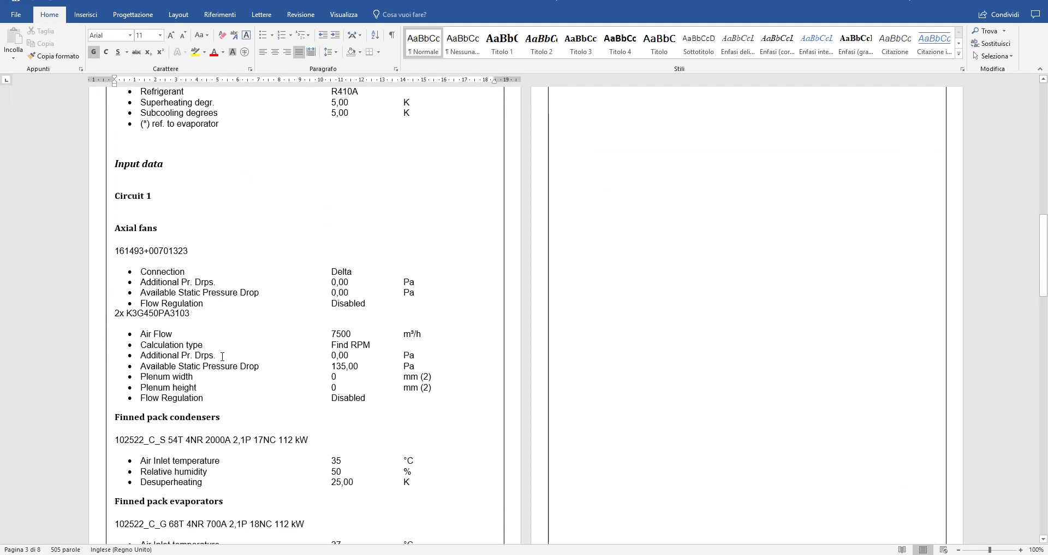
pyautogui.scroll(-13, 223, 360)
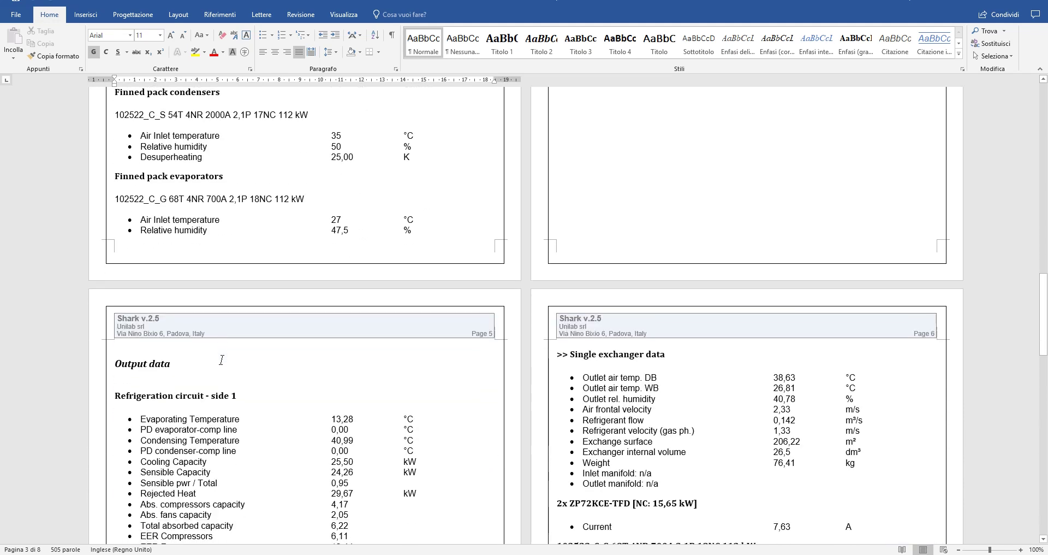
pyautogui.scroll(-1, 222, 360)
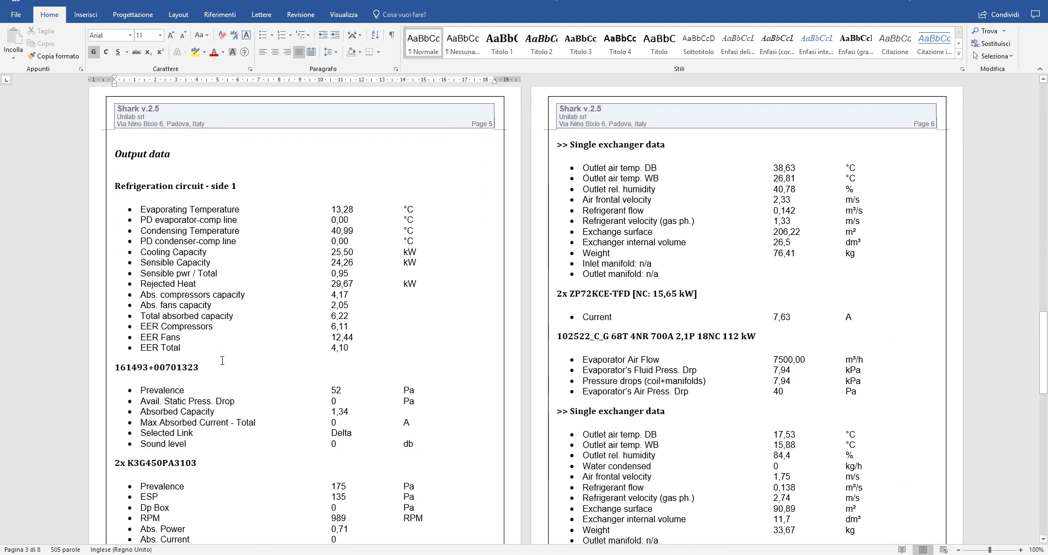
pyautogui.scroll(-1, 222, 361)
pyautogui.scroll(-13, 222, 361)
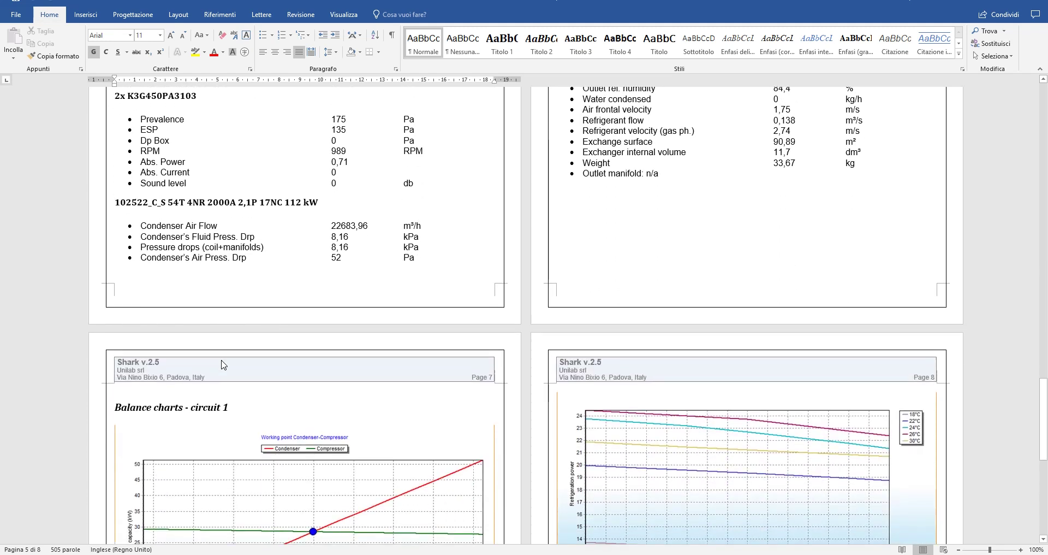
pyautogui.scroll(-6, 222, 363)
pyautogui.scroll(-7, 222, 360)
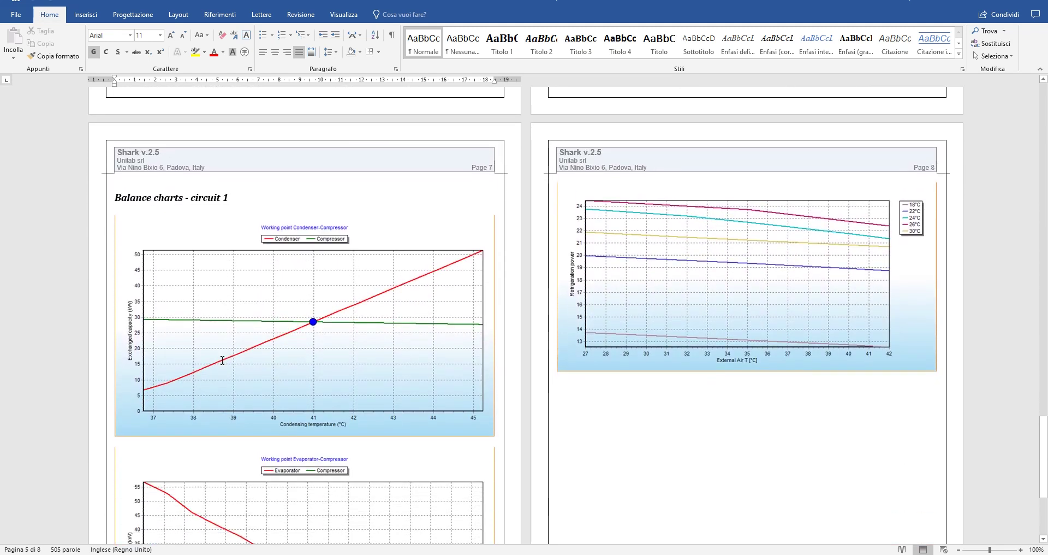
pyautogui.scroll(-3, 223, 360)
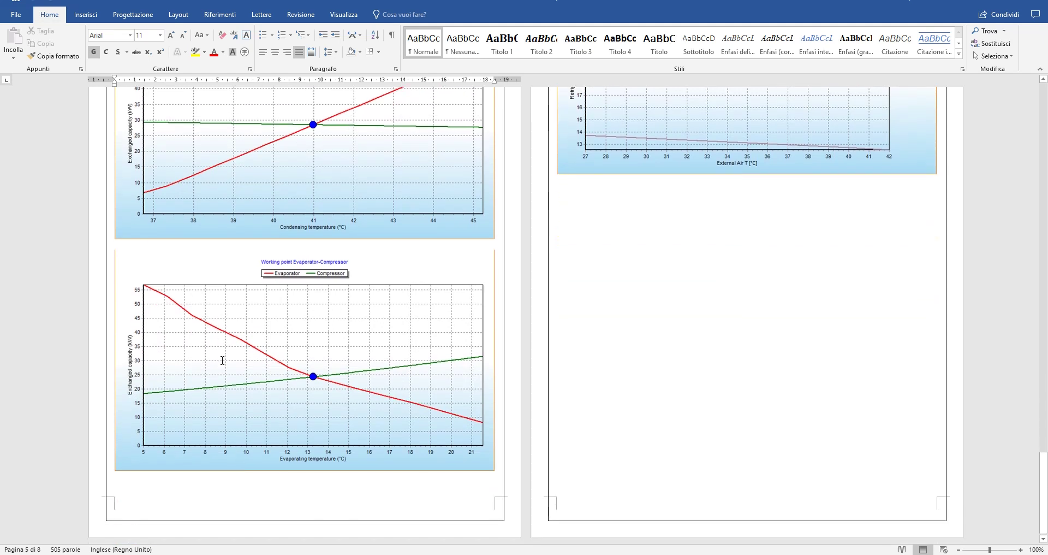
pyautogui.click(1036, 1)
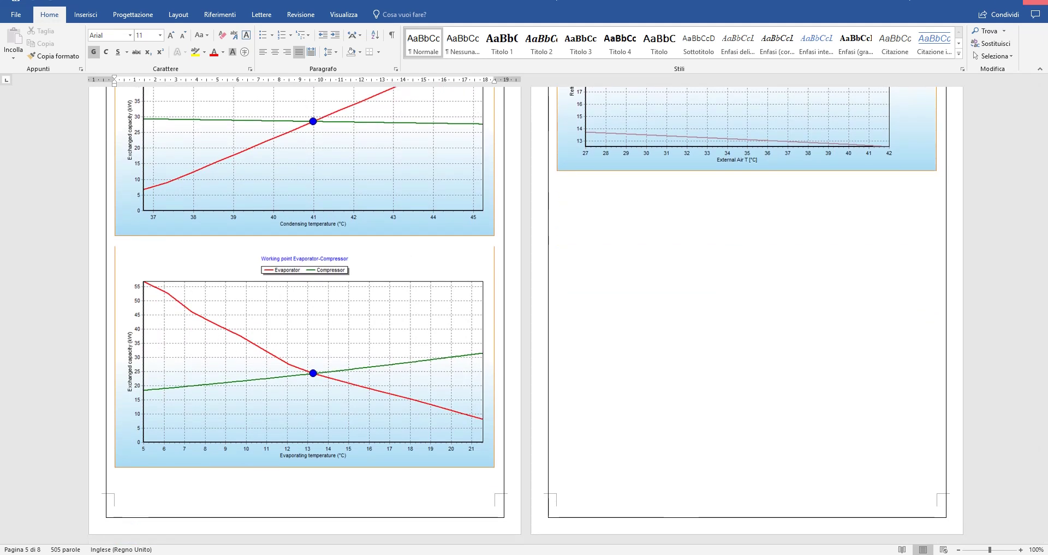
pyautogui.click(572, 315)
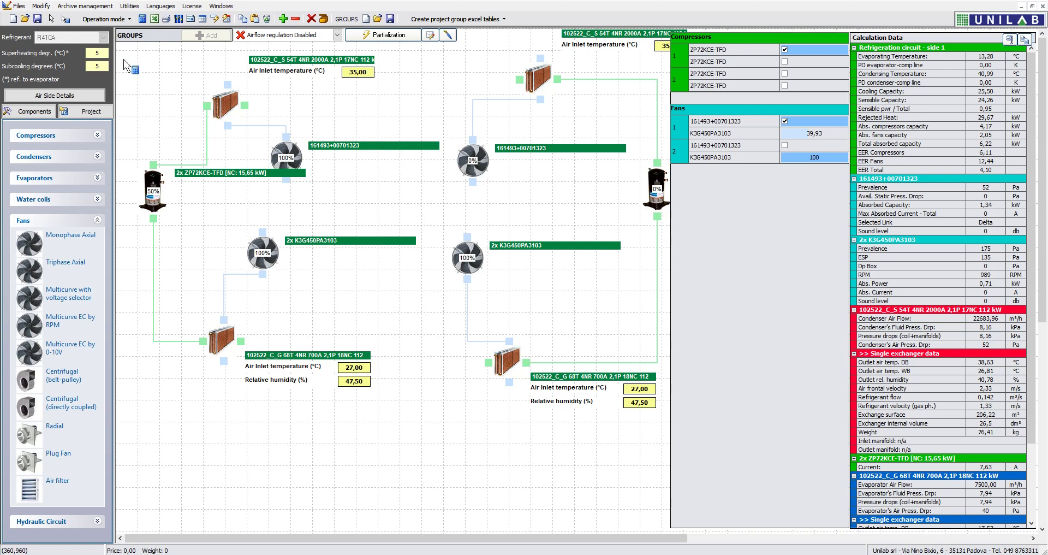
# - Calculate only the first circuit's compressor and condenser, accepting 22684 m³/h air flow and 25 K desuperheating, and close the working point chart
pyautogui.moveTo(132, 63); pyautogui.dragTo(234, 229)
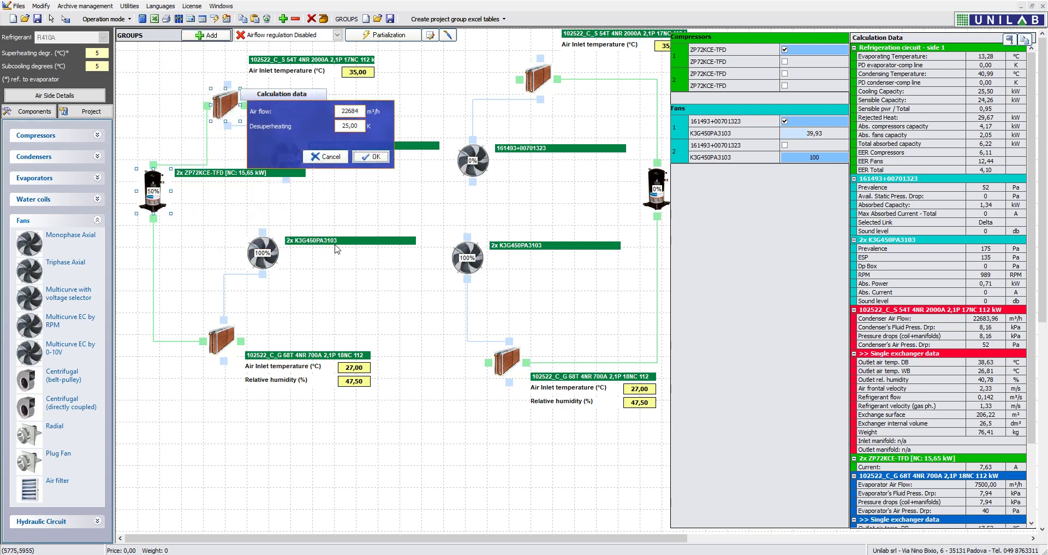
pyautogui.click(371, 158)
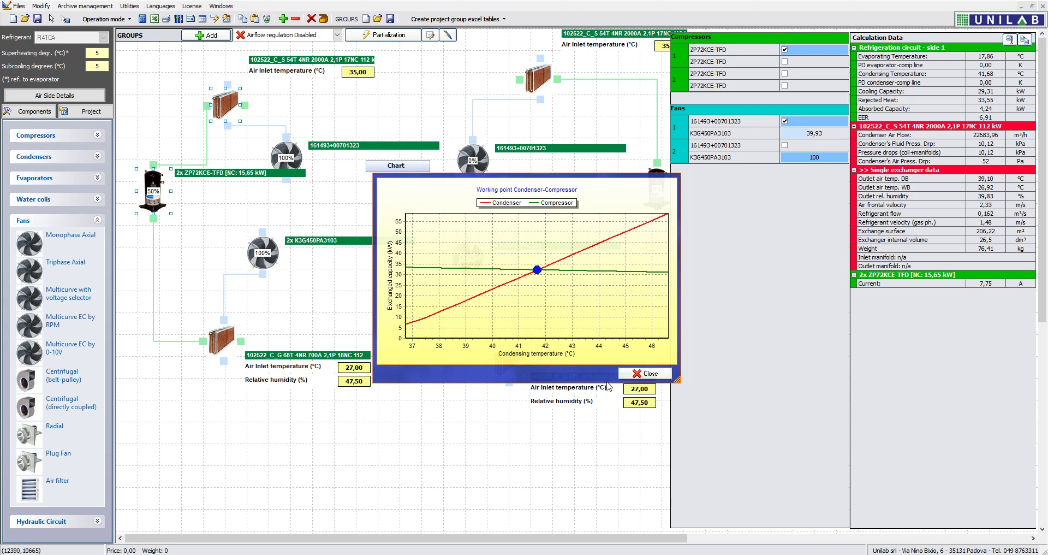
pyautogui.click(636, 376)
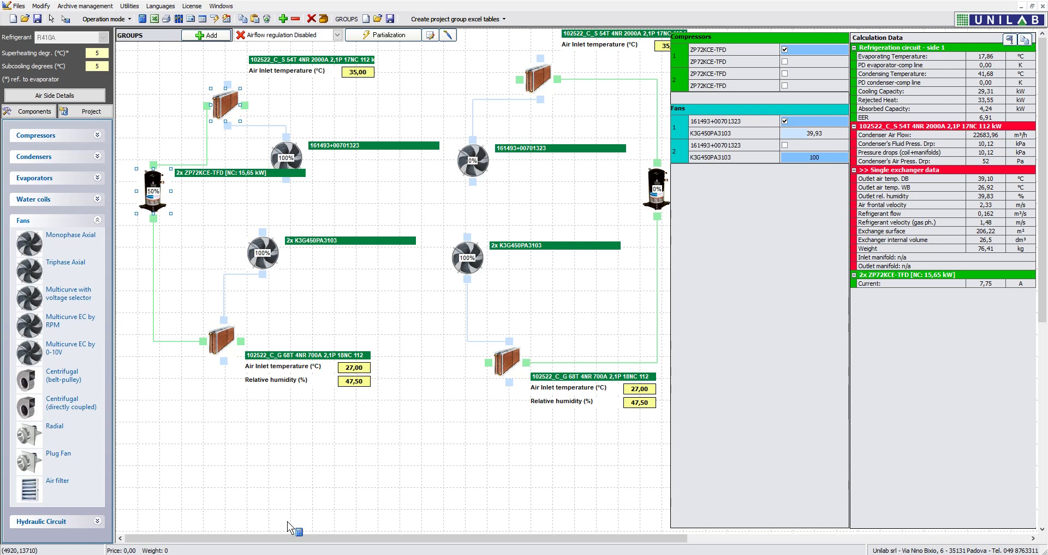
pyautogui.click(383, 474)
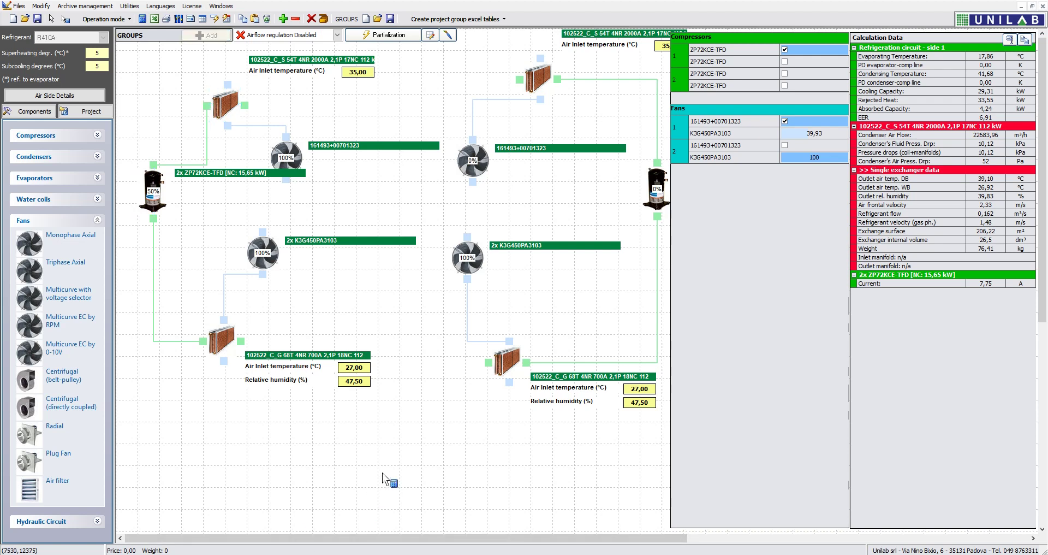